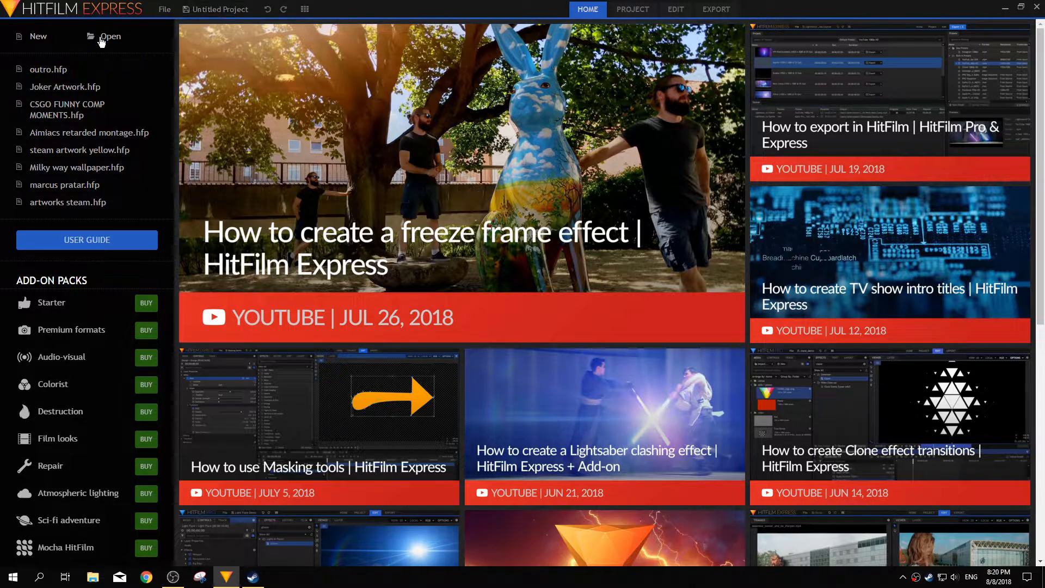
Create a new project with the 1080p Full HD @ 60 fps template and start it in compositing mode.
click(37, 38)
click(590, 161)
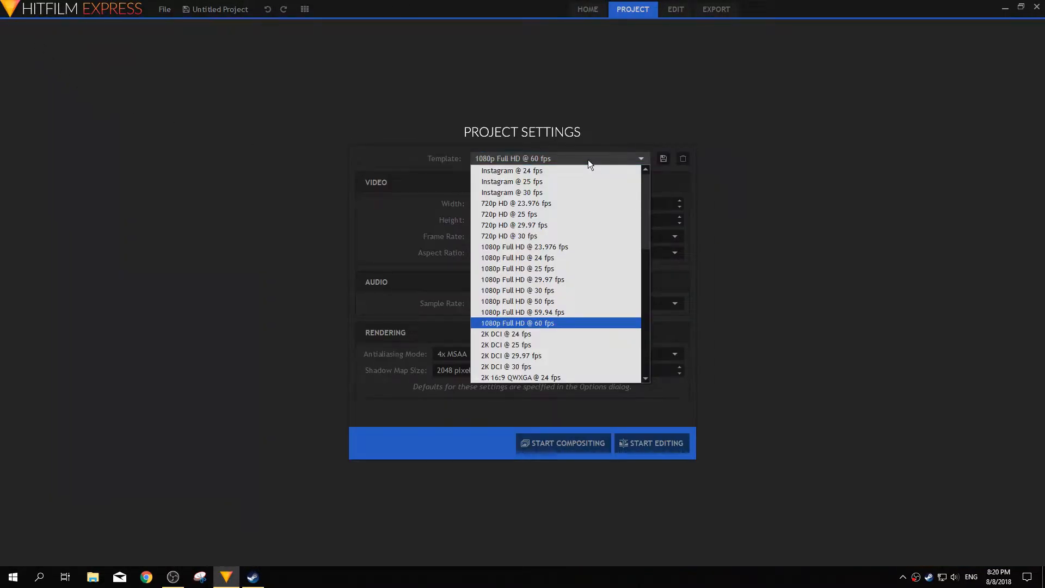
click(588, 162)
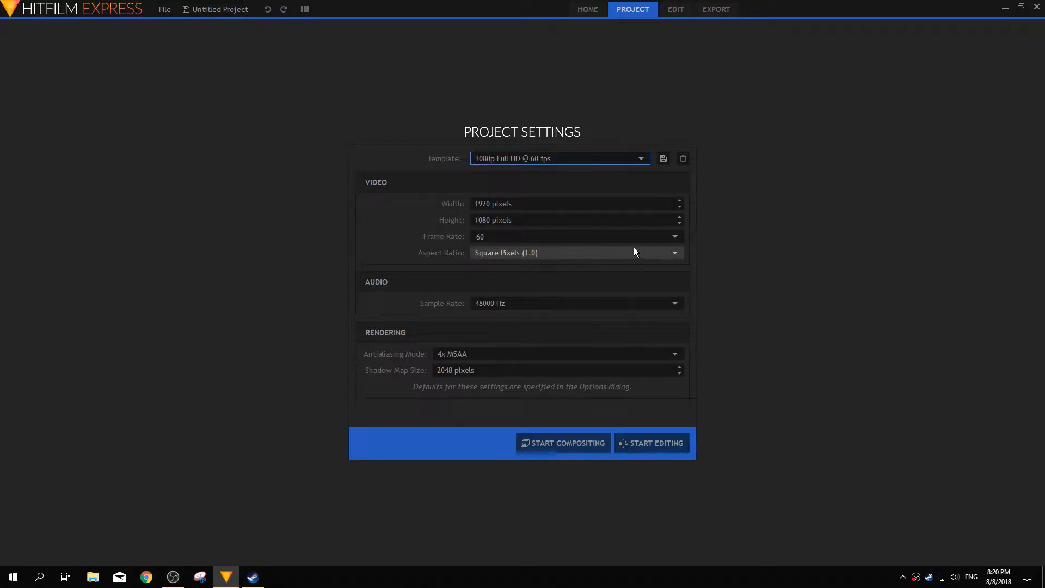
click(674, 238)
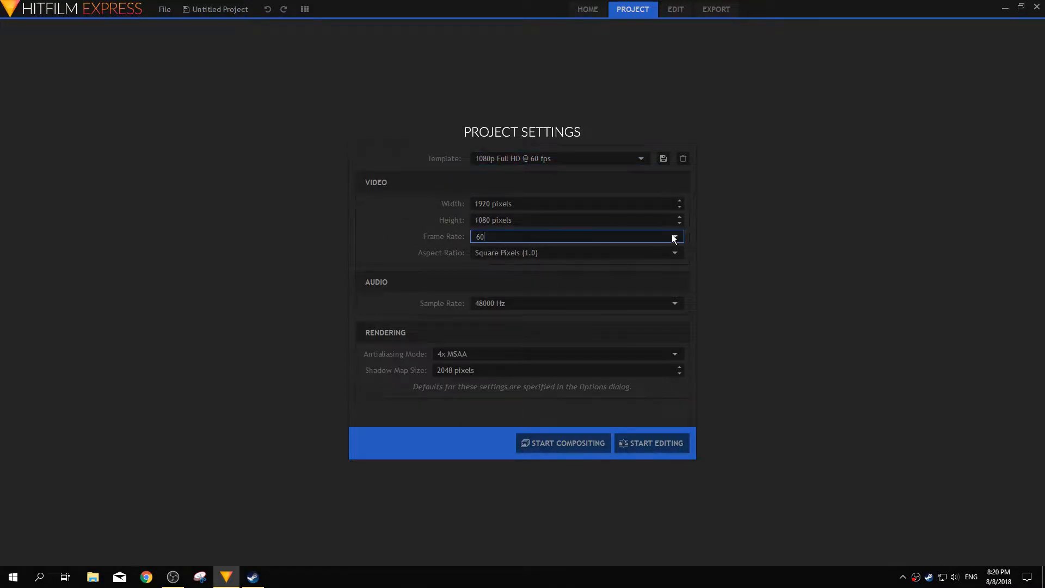
click(588, 162)
click(589, 162)
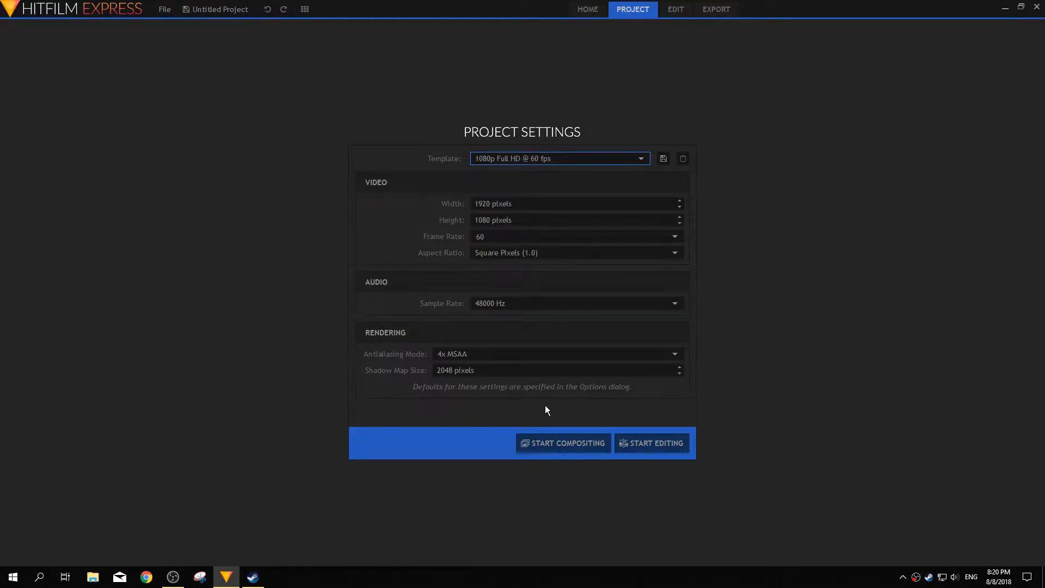
click(545, 447)
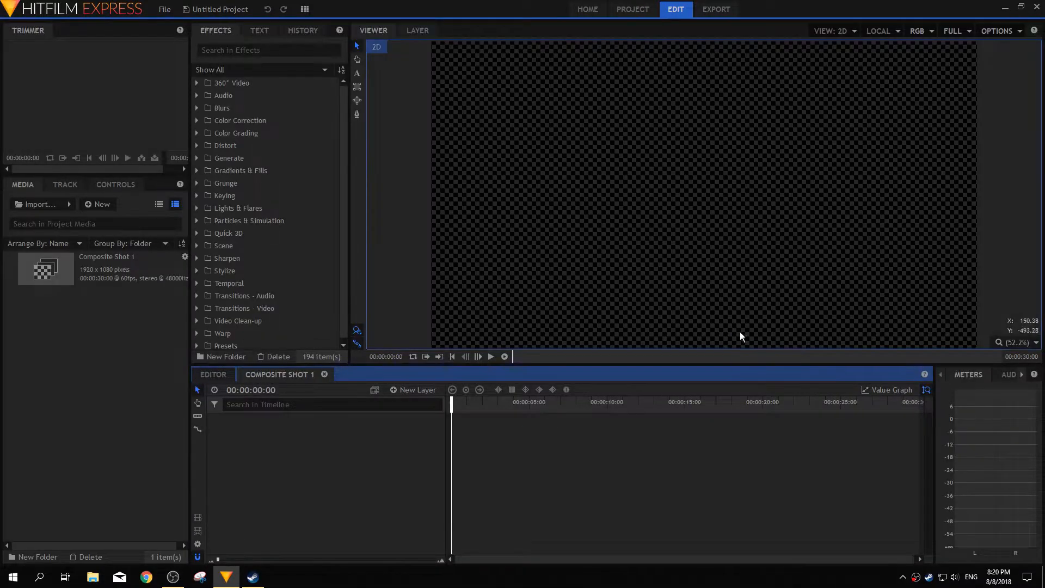
Name the composite shot Steam Artwork and set its duration to 00:00:10:00.
click(198, 541)
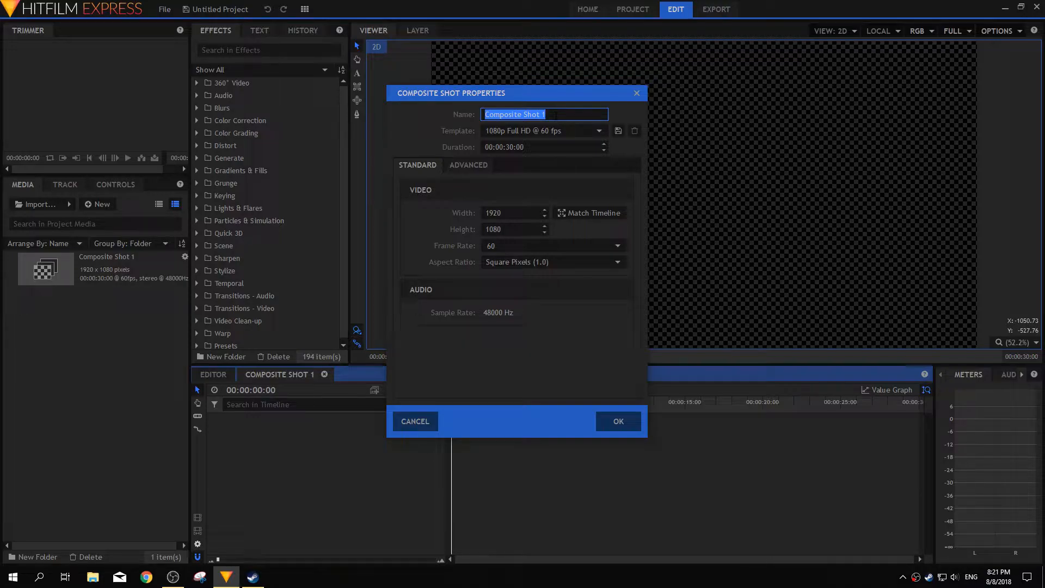
text(Steam)
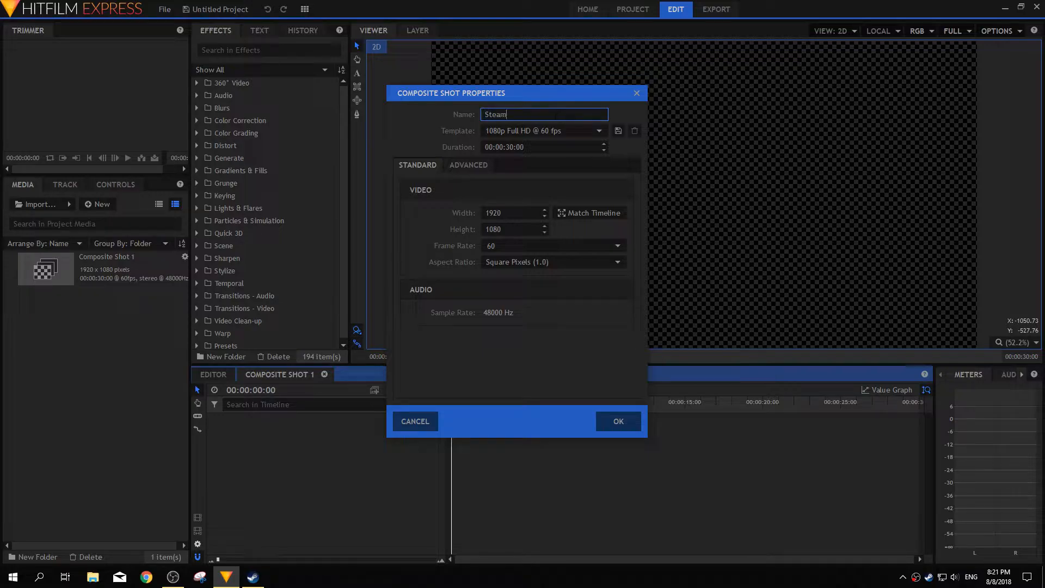
text( Artwork)
click(554, 145)
key(Left)
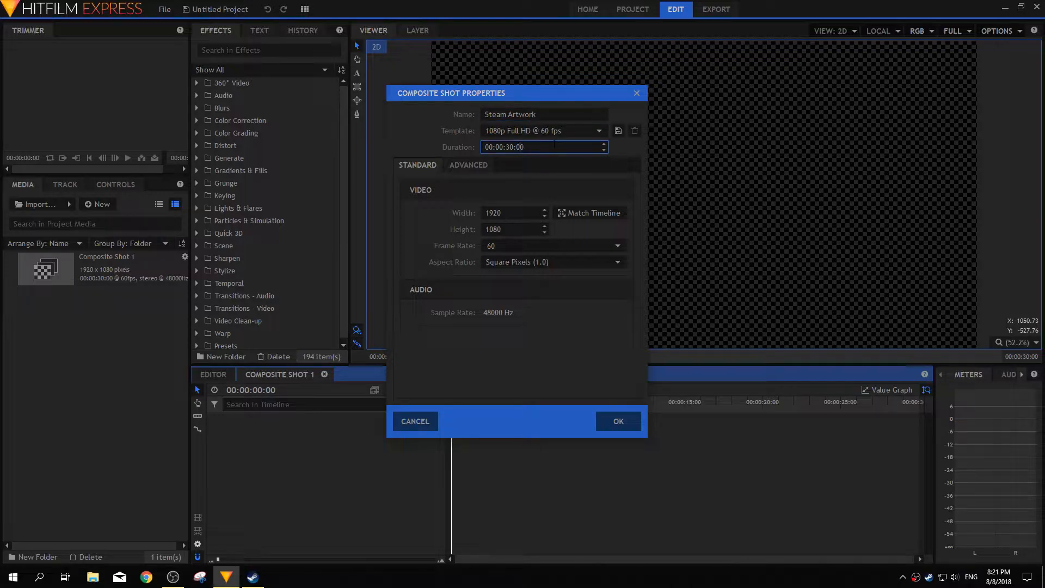
key(Left)
key(BackSpace)
text(1)
click(480, 166)
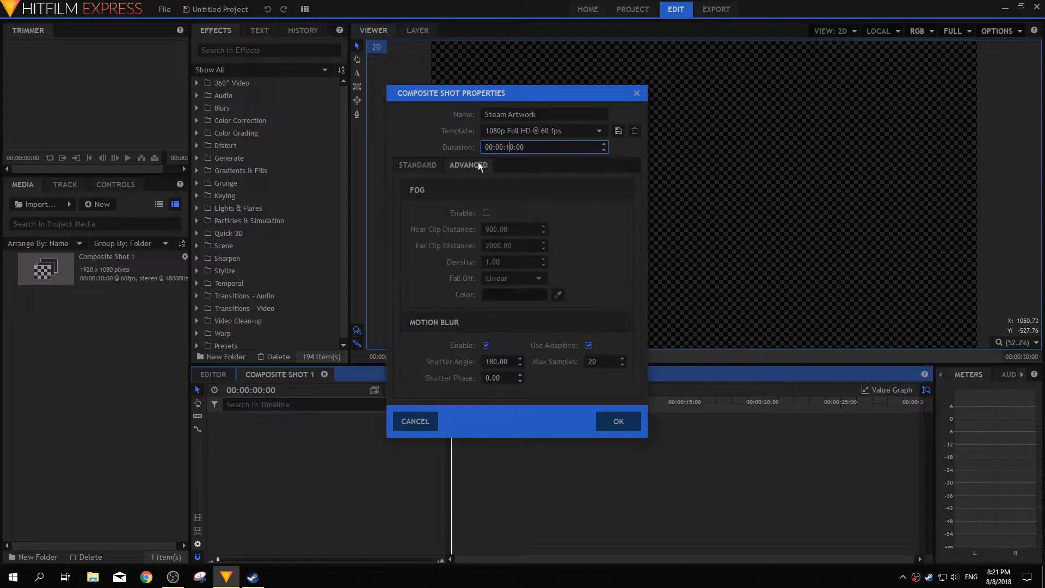
click(417, 165)
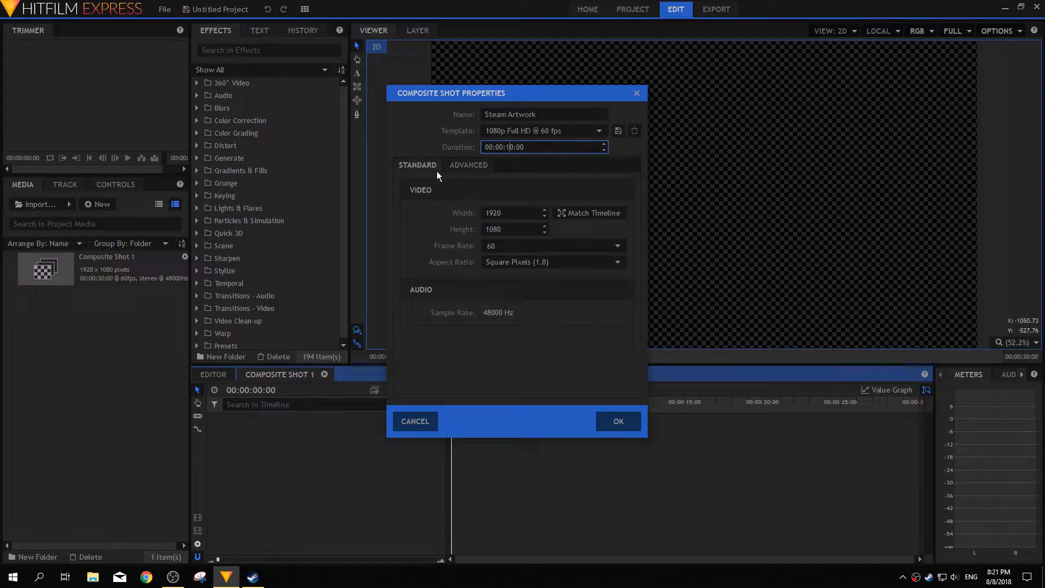
click(615, 422)
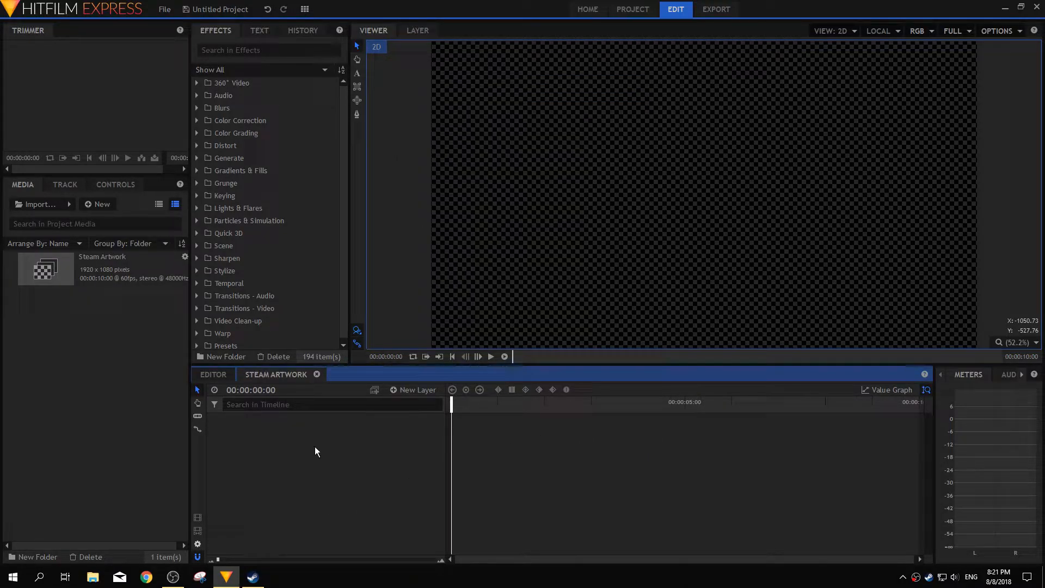
Import the spaceback image from the Desktop and place it in the composite shot as the background layer.
drag(452, 406, 299, 426)
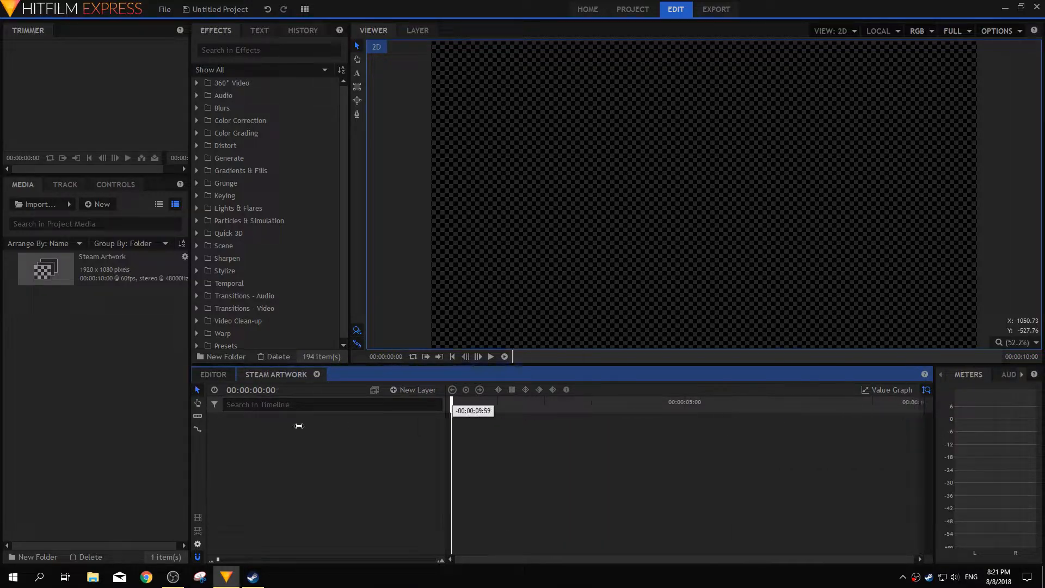
click(40, 205)
click(454, 131)
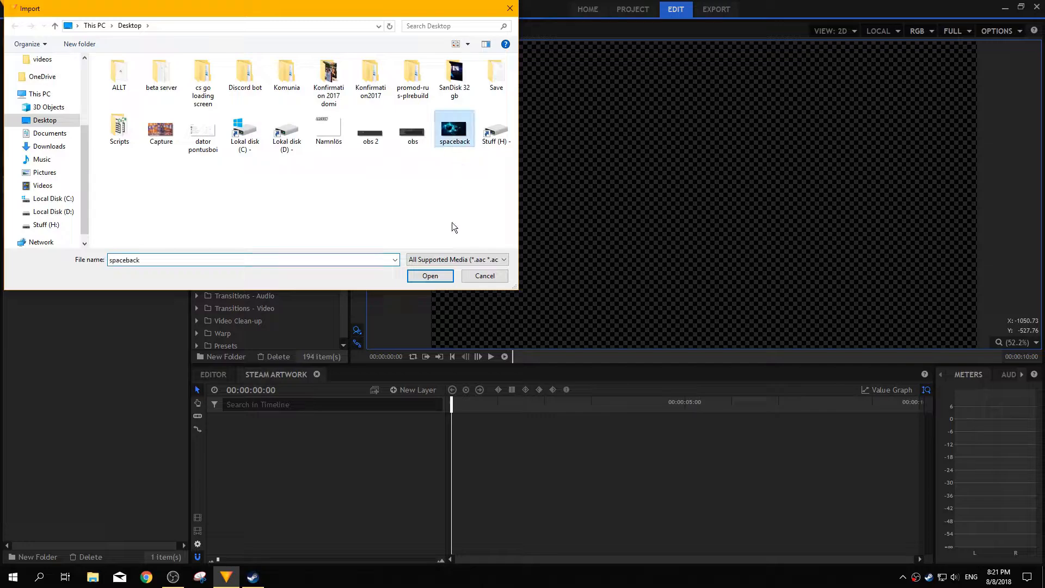
click(428, 276)
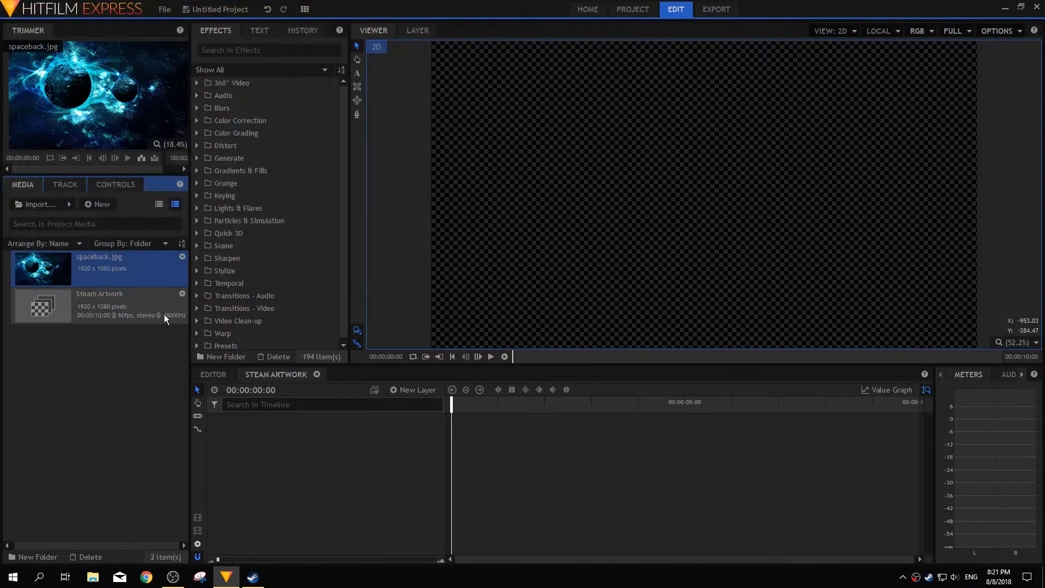
drag(84, 265, 649, 261)
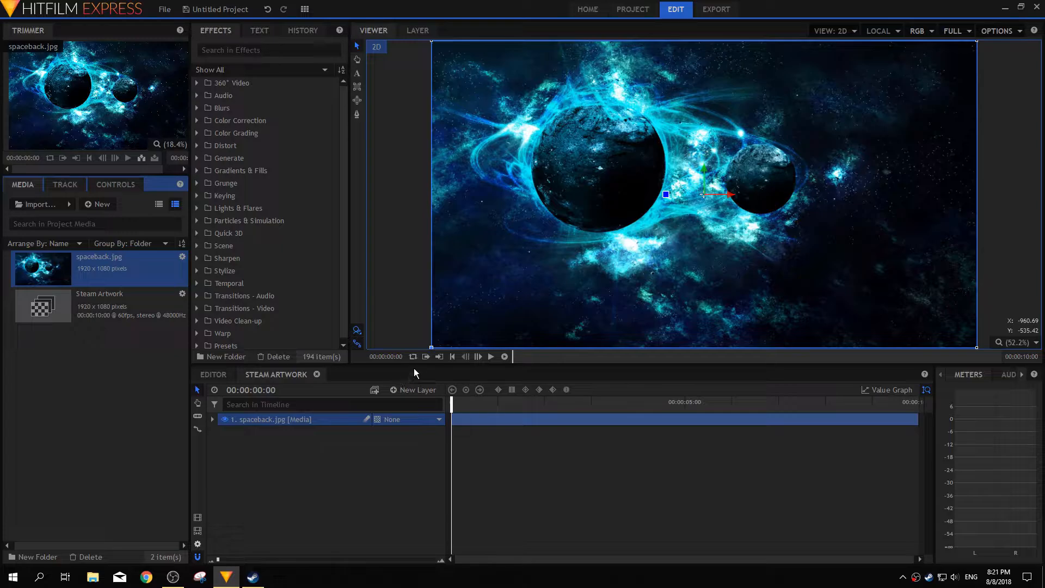
Add a text layer below the planets containing LaJsOn.
click(357, 74)
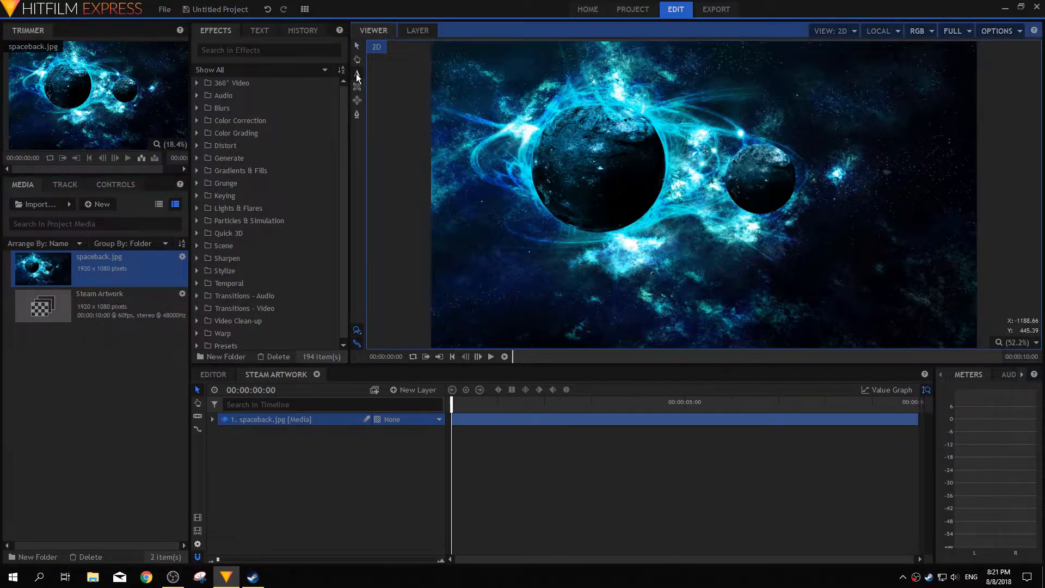
click(261, 33)
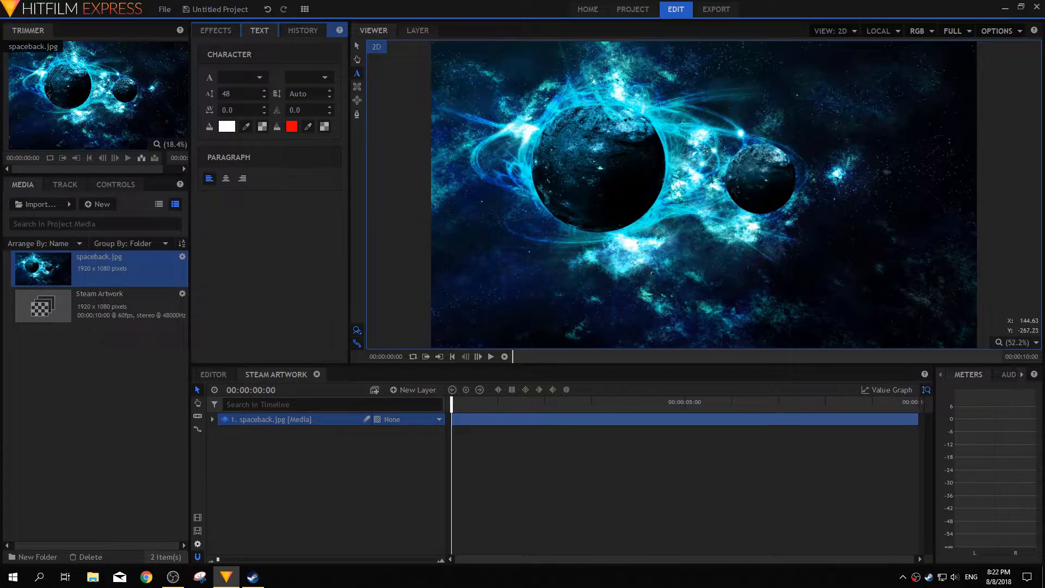
click(645, 262)
click(575, 306)
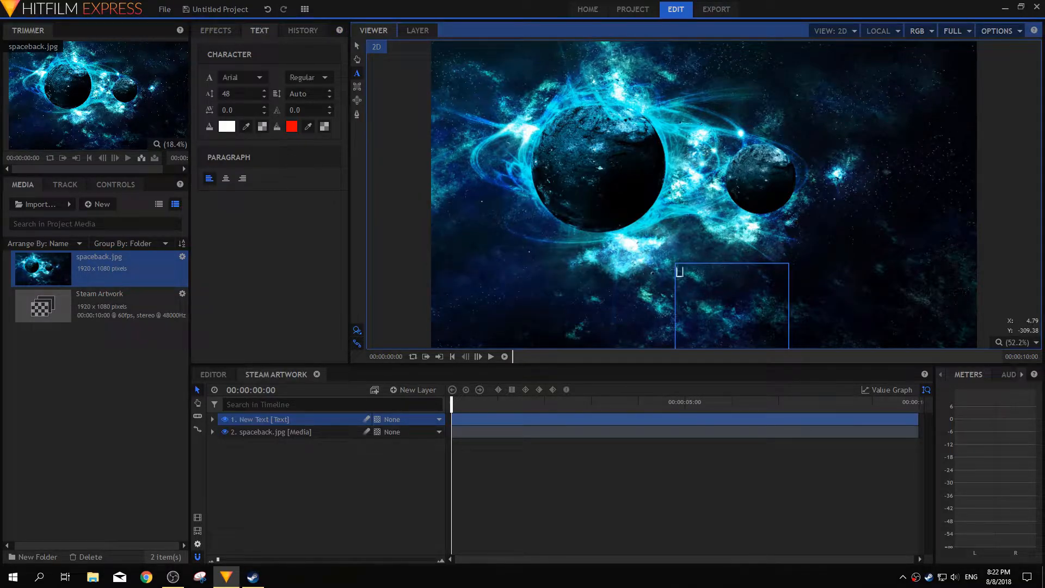
text(LaJsOn)
Change the font of the whole LaJsOn text to Impact.
drag(722, 272, 675, 273)
click(240, 77)
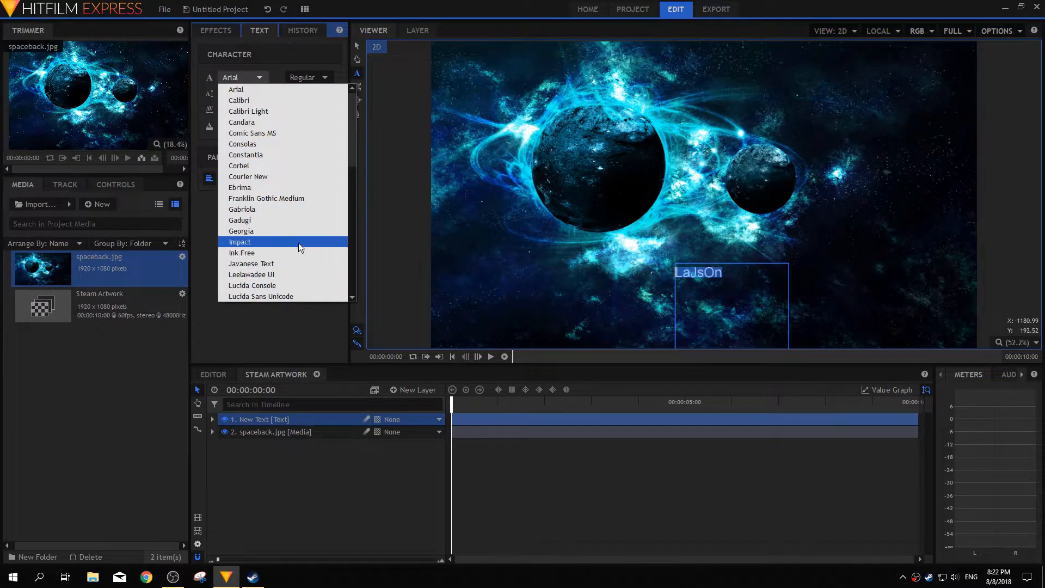
scroll(298, 241, down, 15)
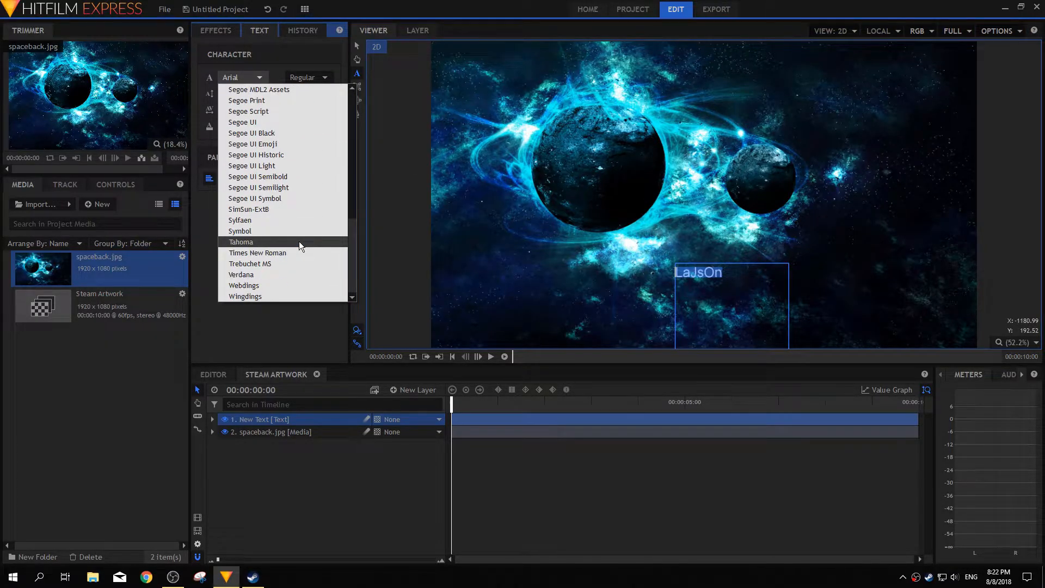
scroll(299, 241, up, 15)
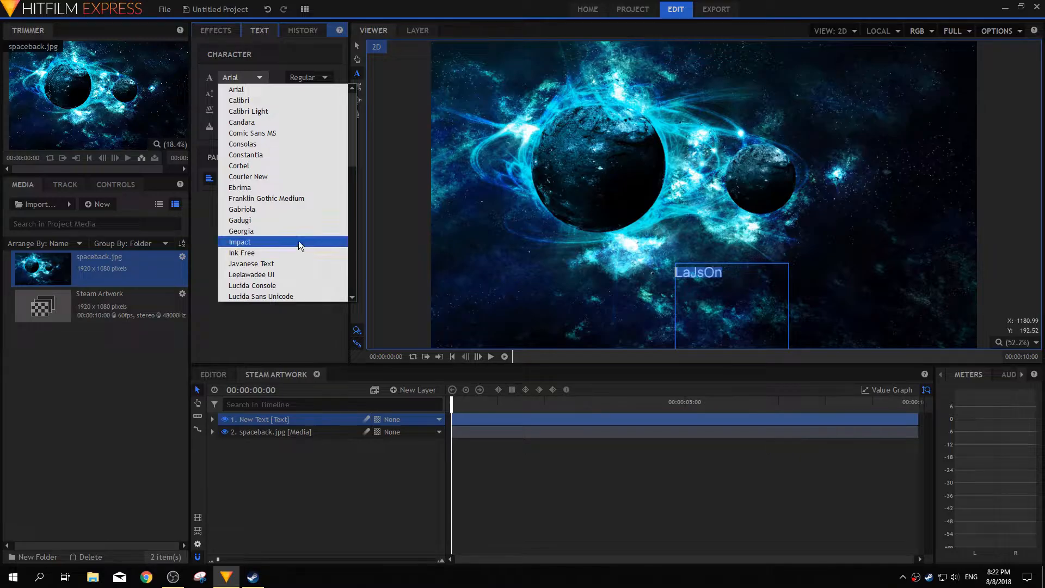
click(290, 242)
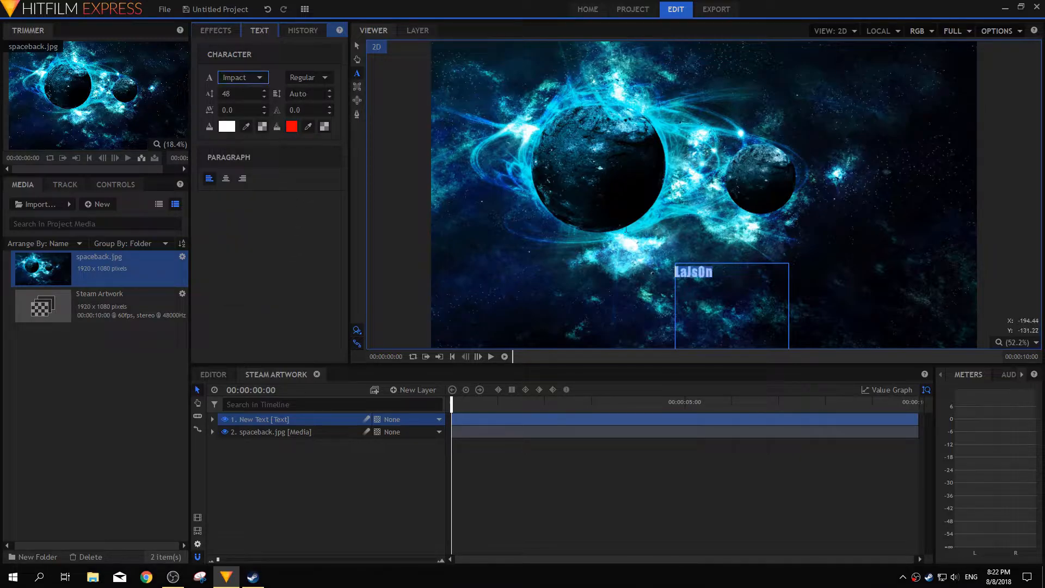
Try lime green (#aaff00), black and pink as the text's fill color.
click(227, 127)
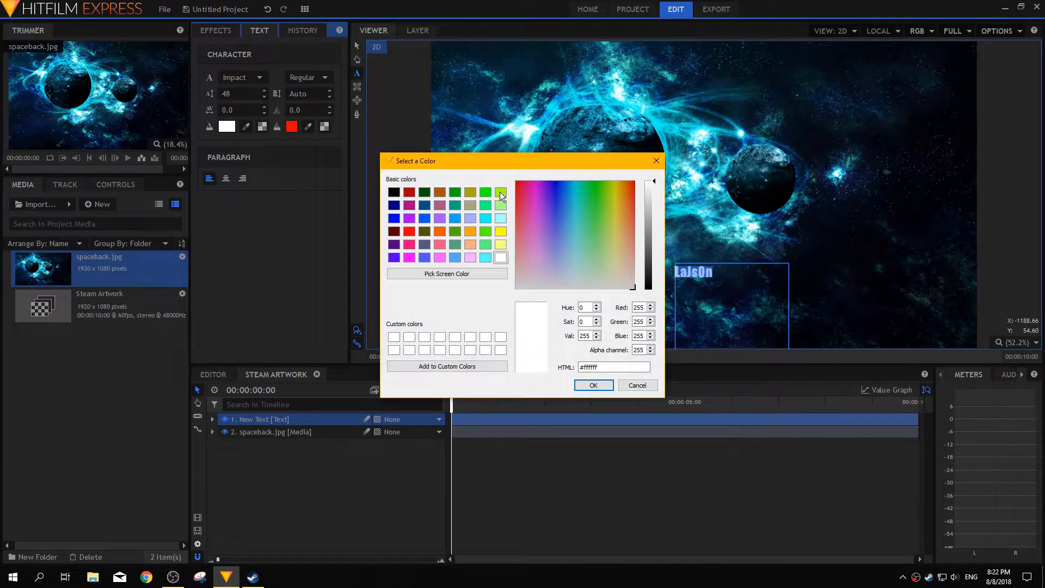
click(501, 191)
click(594, 386)
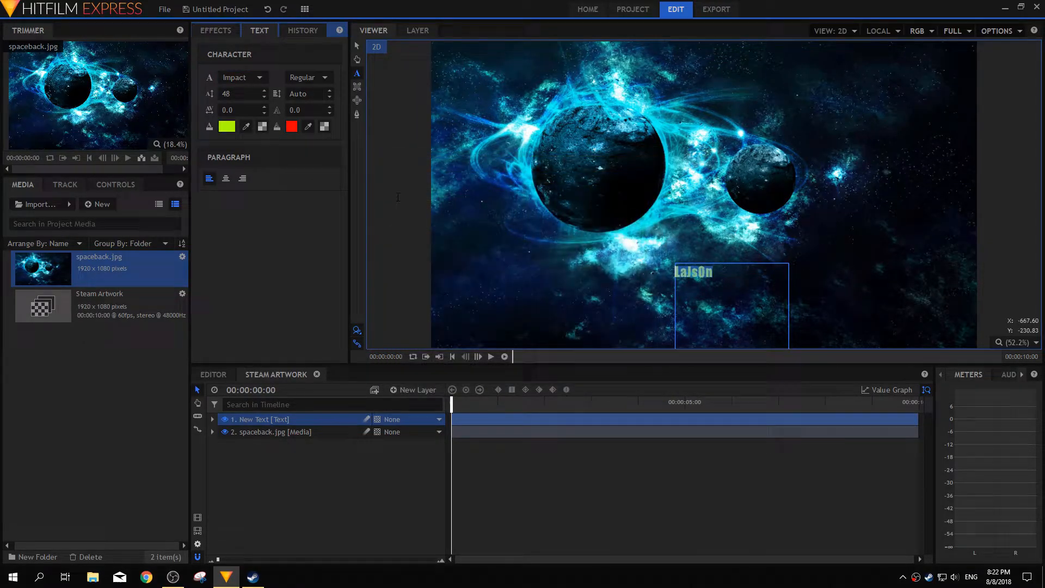
click(227, 126)
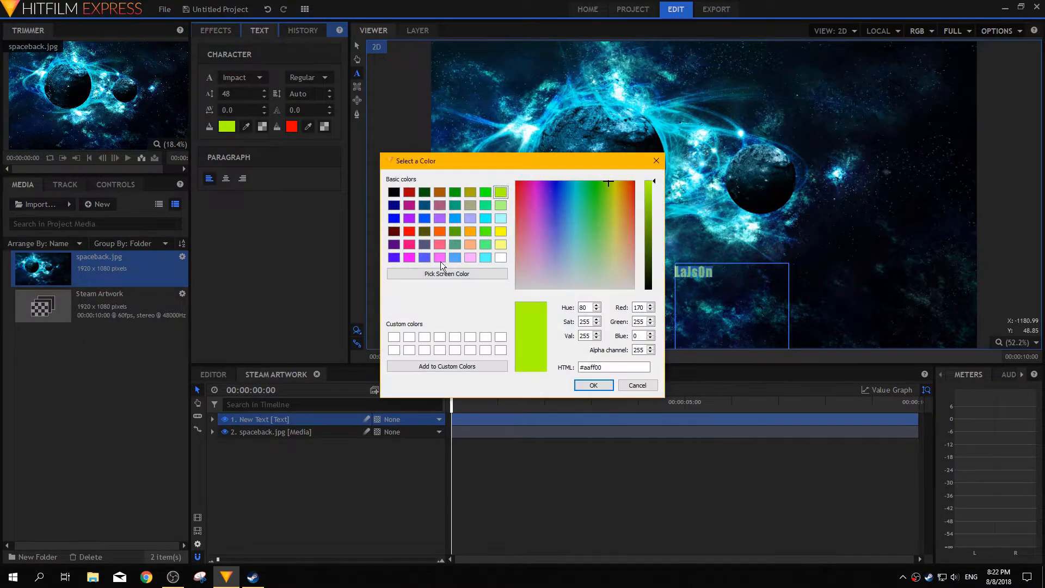
click(393, 191)
click(605, 386)
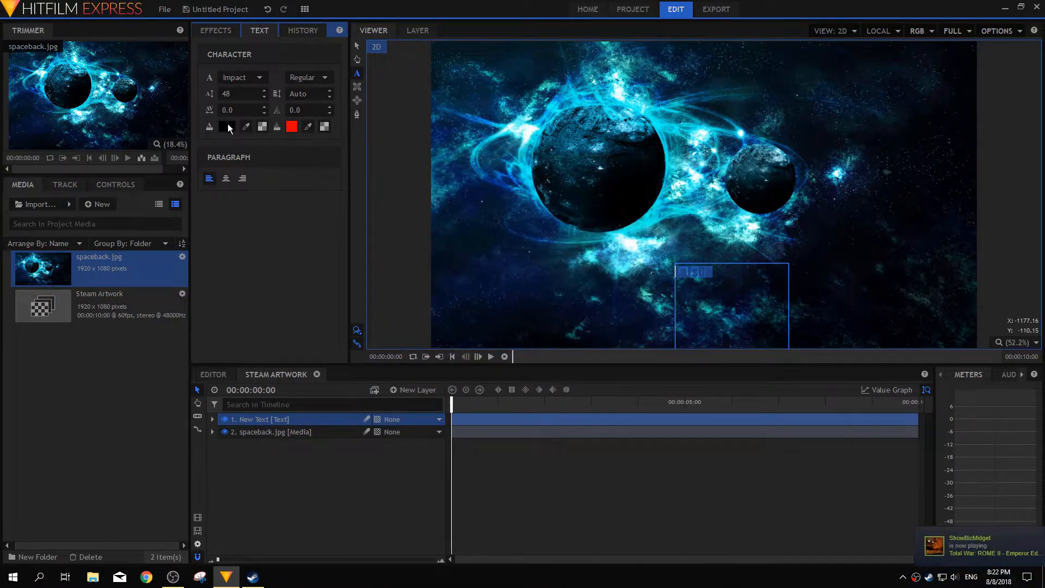
click(227, 126)
click(534, 217)
click(594, 386)
Set the text's fill color to white (#ffffff).
click(227, 126)
click(591, 208)
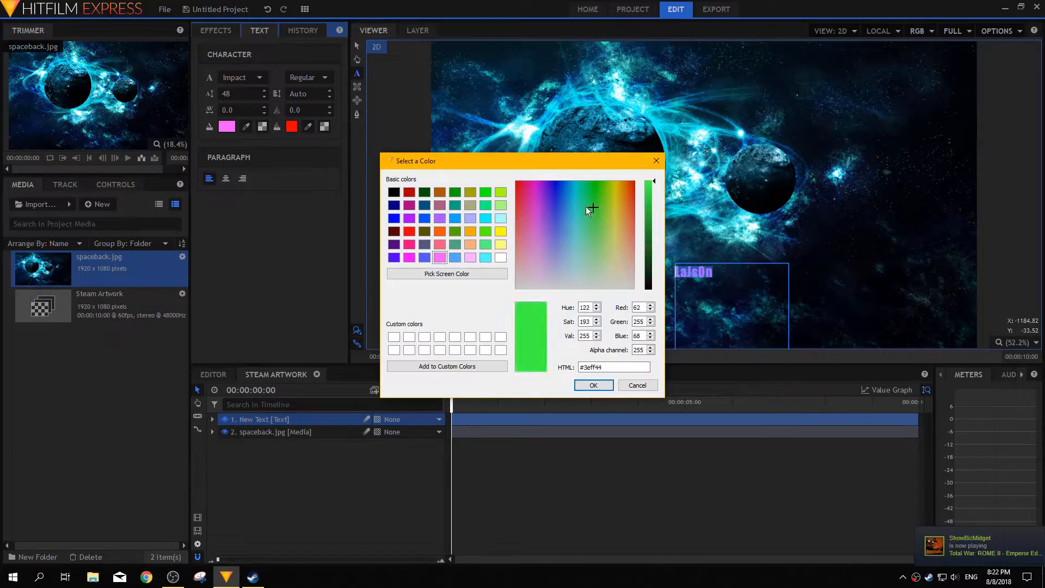
drag(586, 207, 566, 220)
click(498, 259)
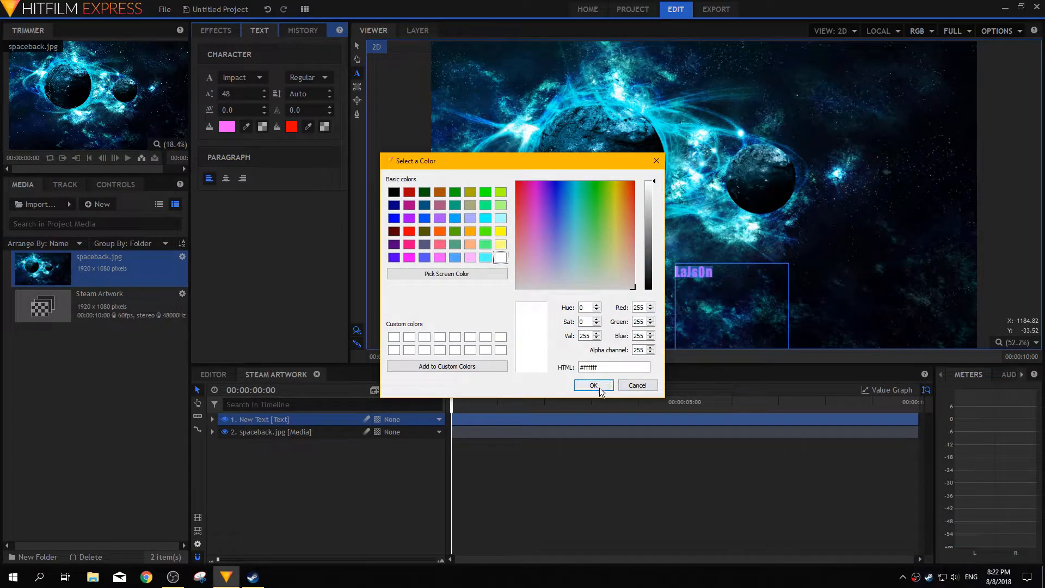
click(595, 385)
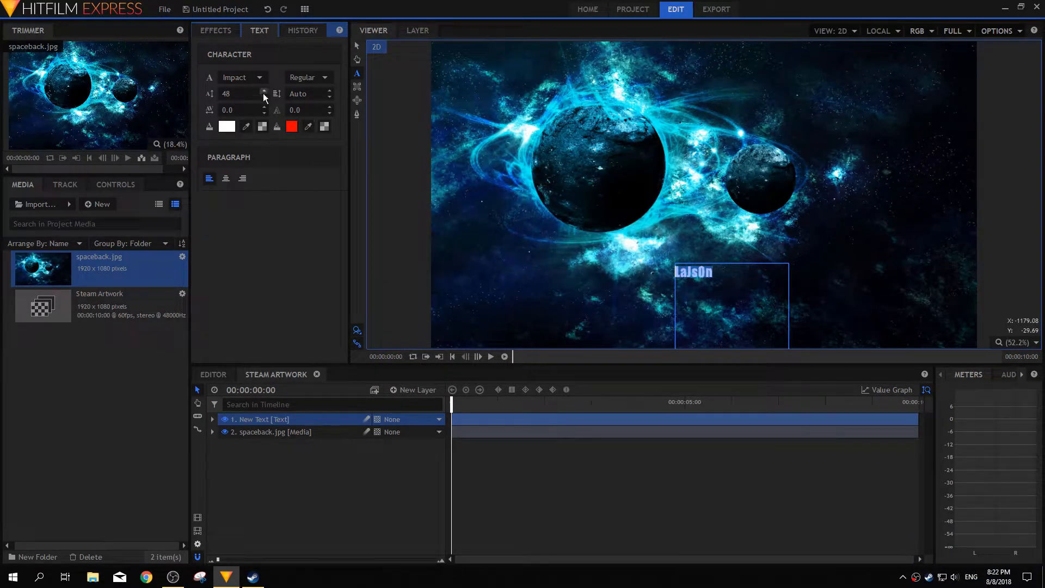
Set the font size of the LaJsOn text to 100.
double_click(241, 93)
text(100)
key(Return)
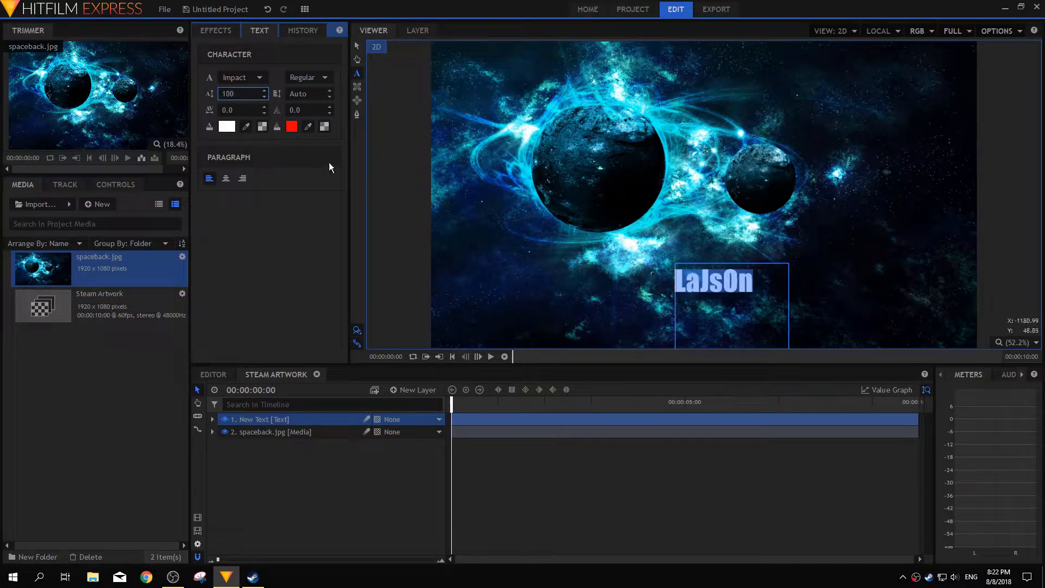
Move the text layer up and to the left so it sits just below the gap between the planets, then deselect it.
click(358, 46)
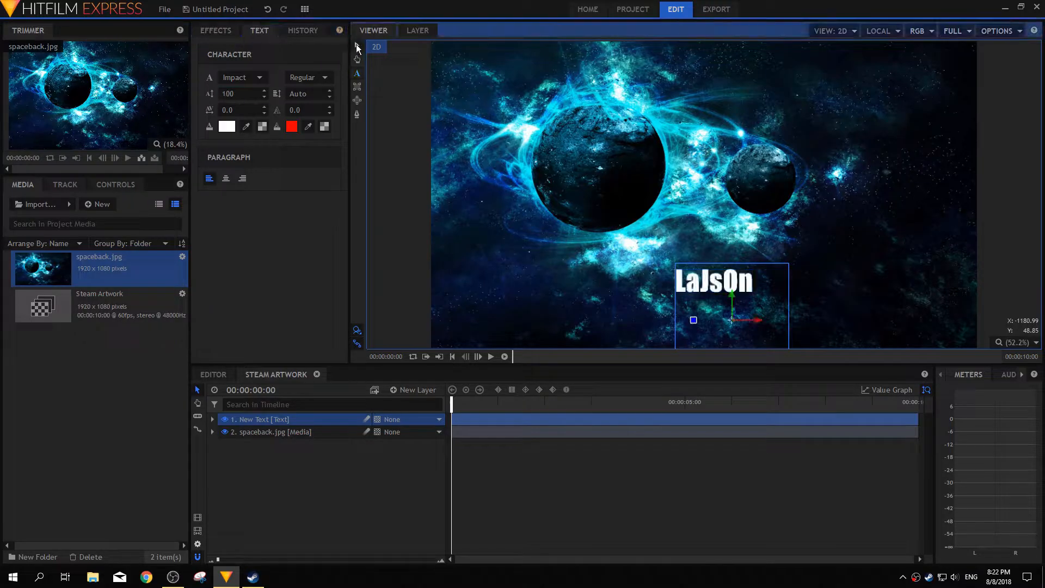
drag(732, 325, 697, 296)
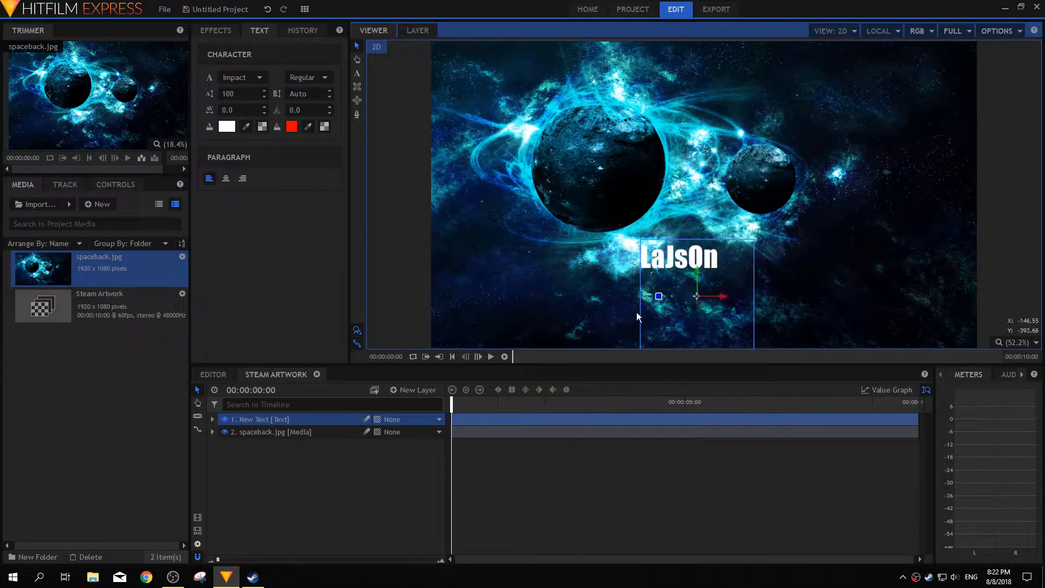
click(289, 458)
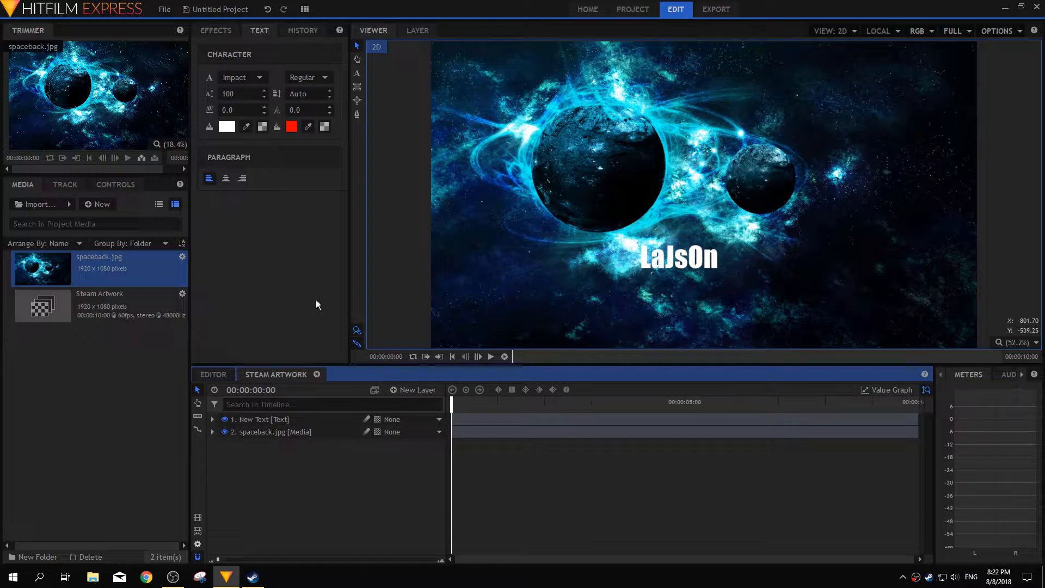
Look through the effect categories offered for the New Text layer and the spaceback.jpg layer.
click(211, 28)
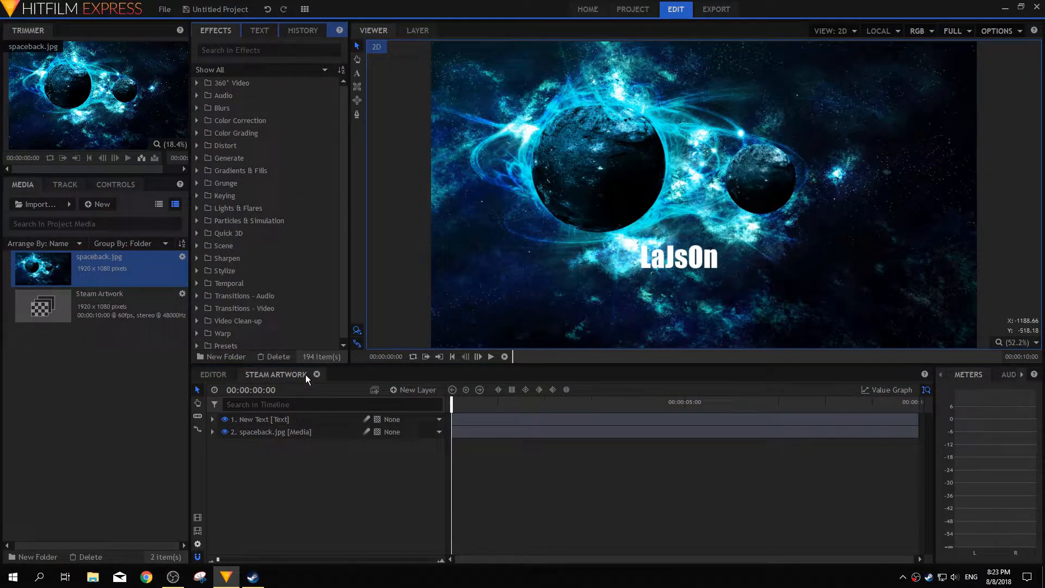
click(211, 419)
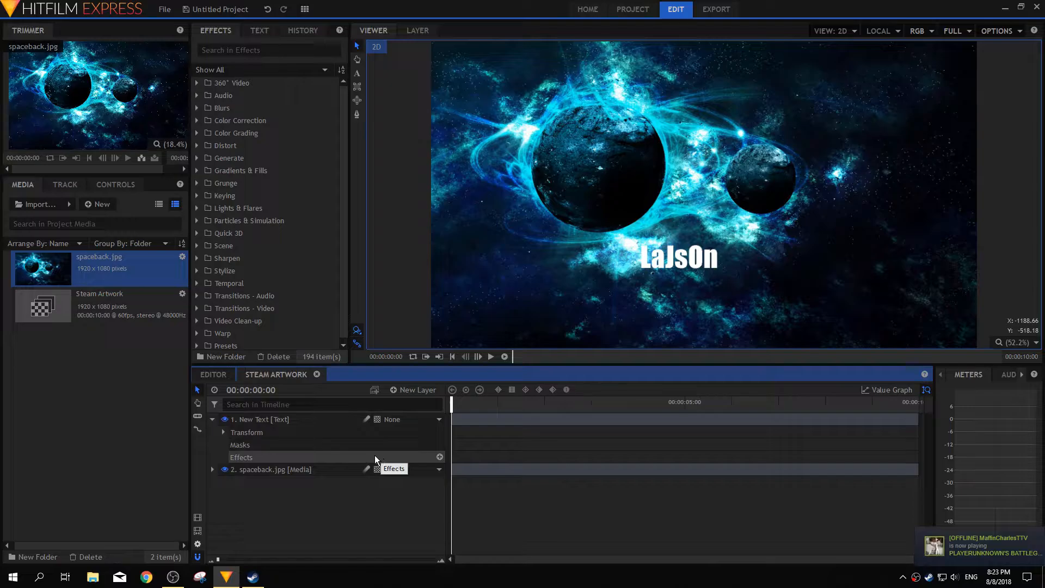
click(440, 457)
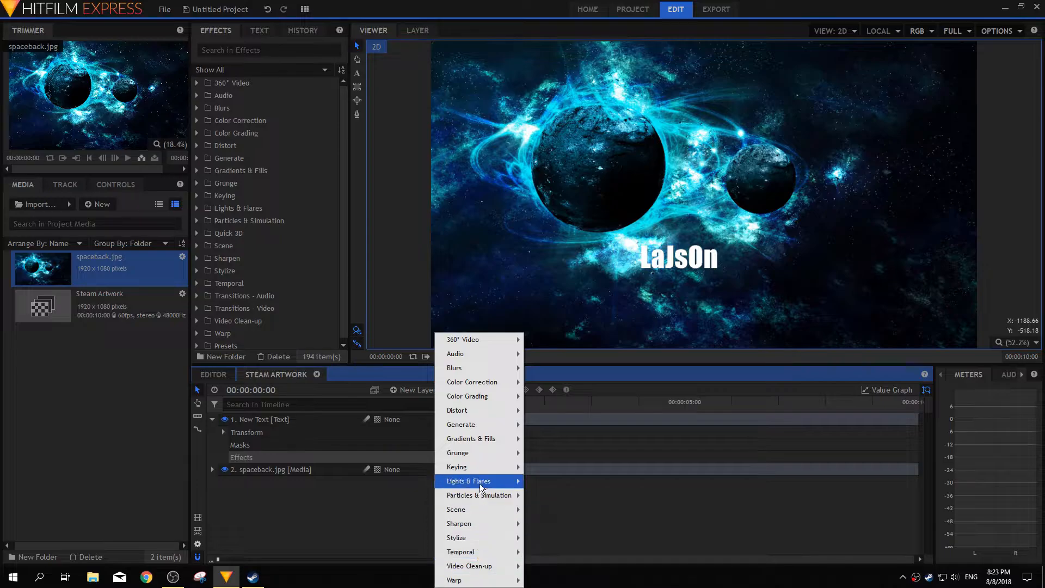
click(213, 421)
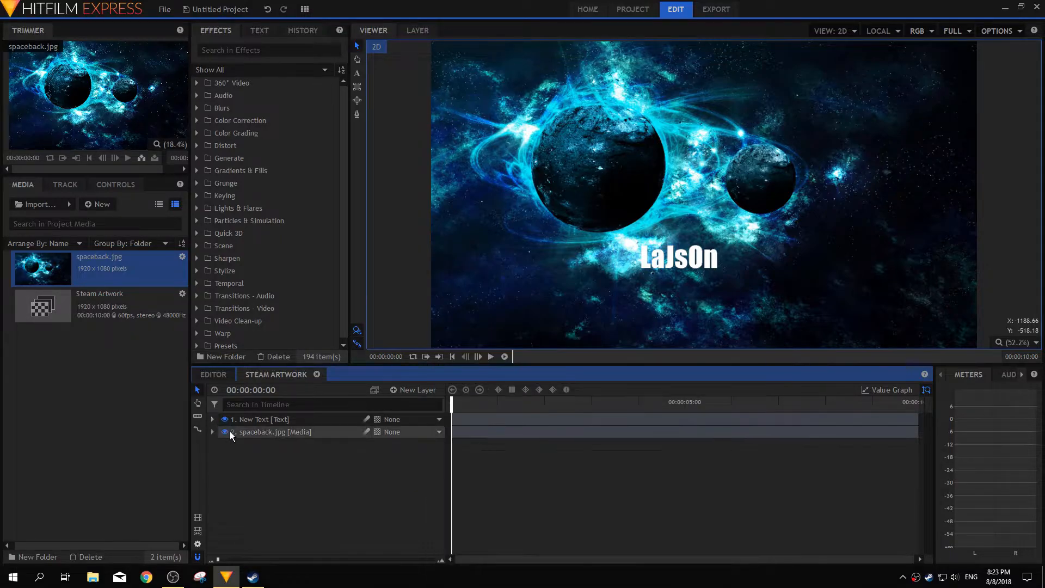
click(225, 432)
click(224, 432)
click(212, 431)
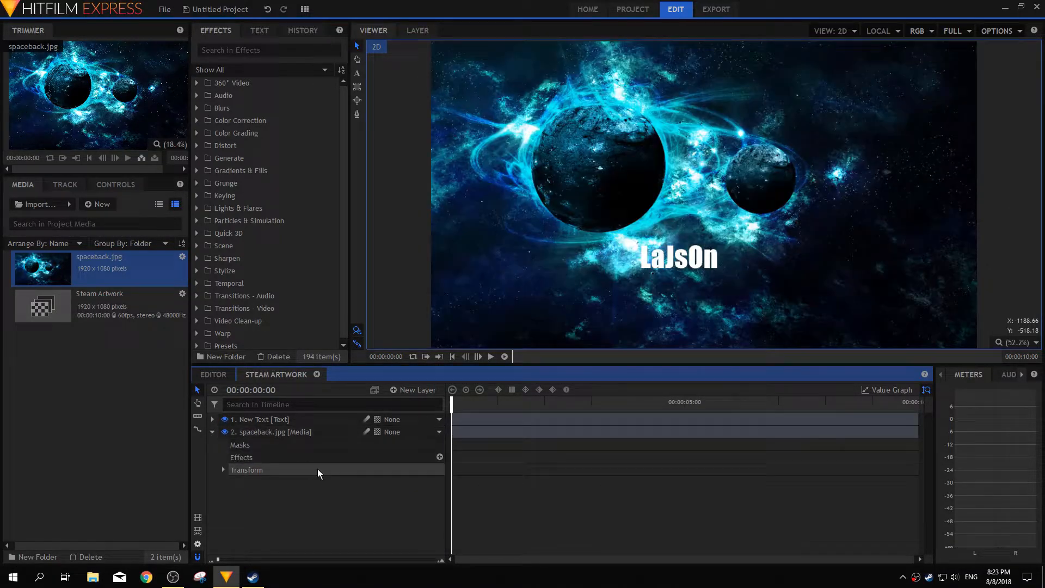
click(440, 457)
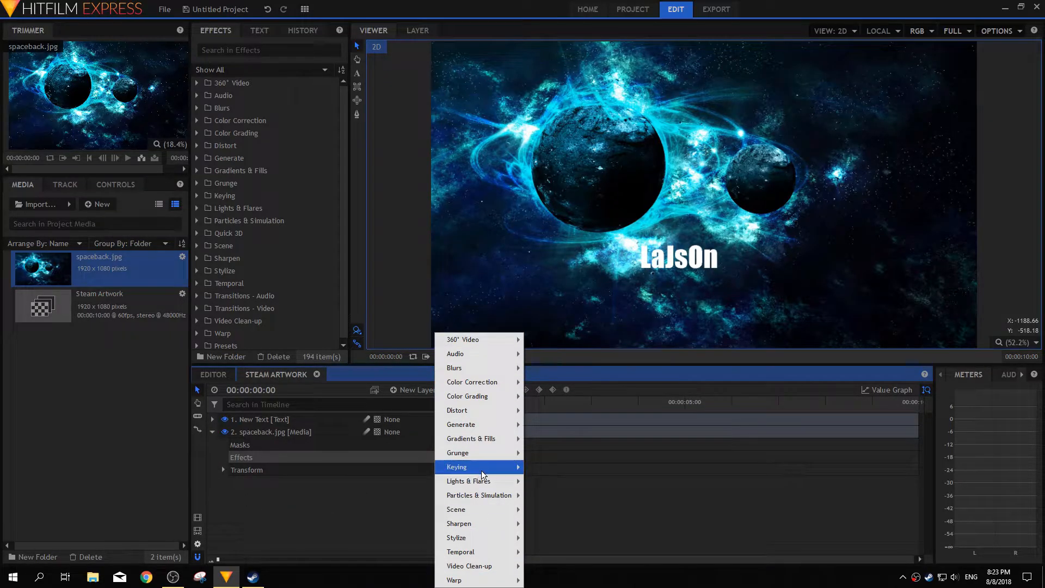
mouse_move(486, 493)
click(213, 431)
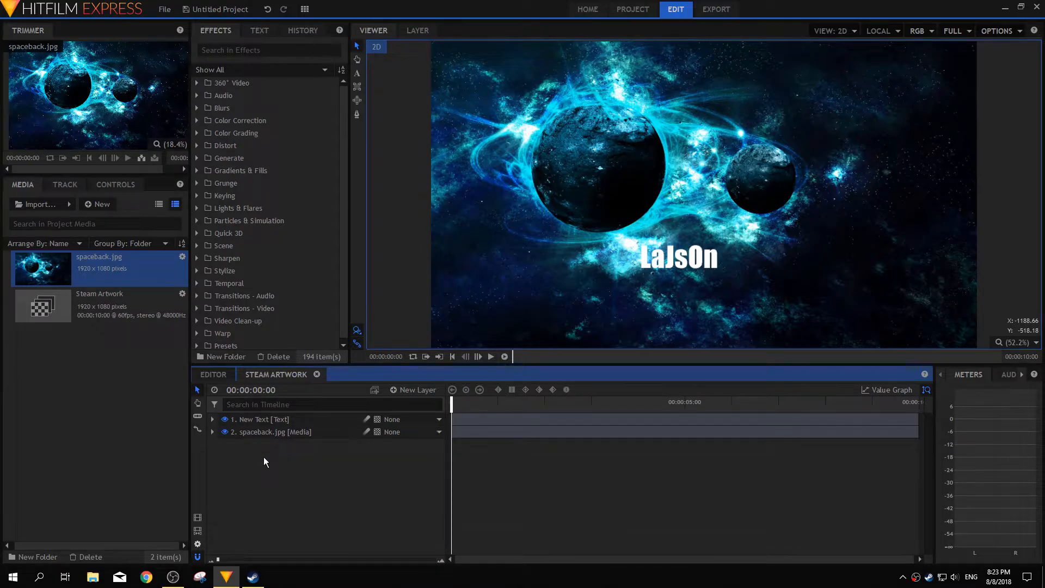
Find the Shake effect among the Grunge effects and apply it to the New Text layer.
click(197, 234)
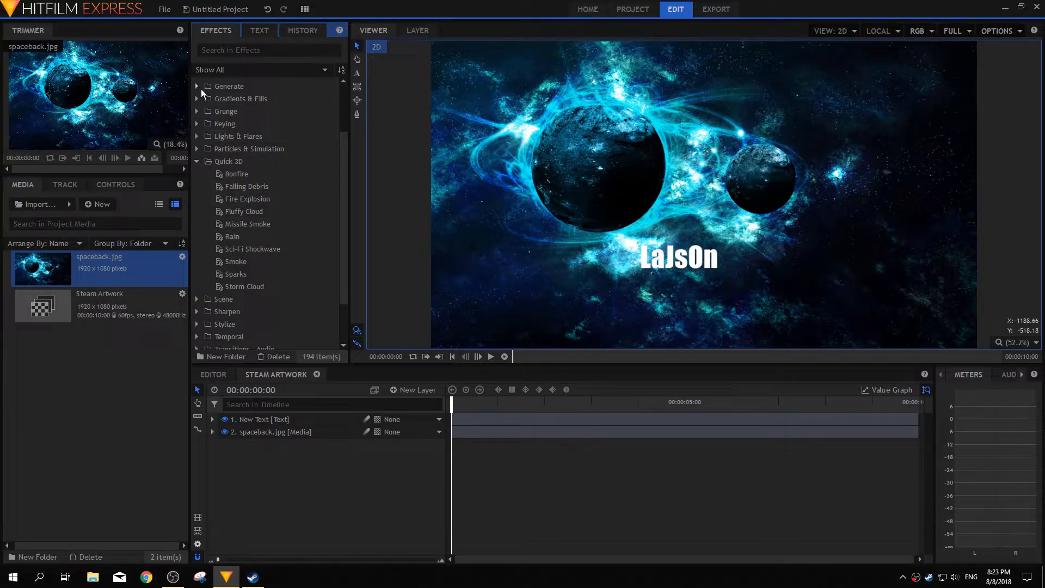
click(199, 110)
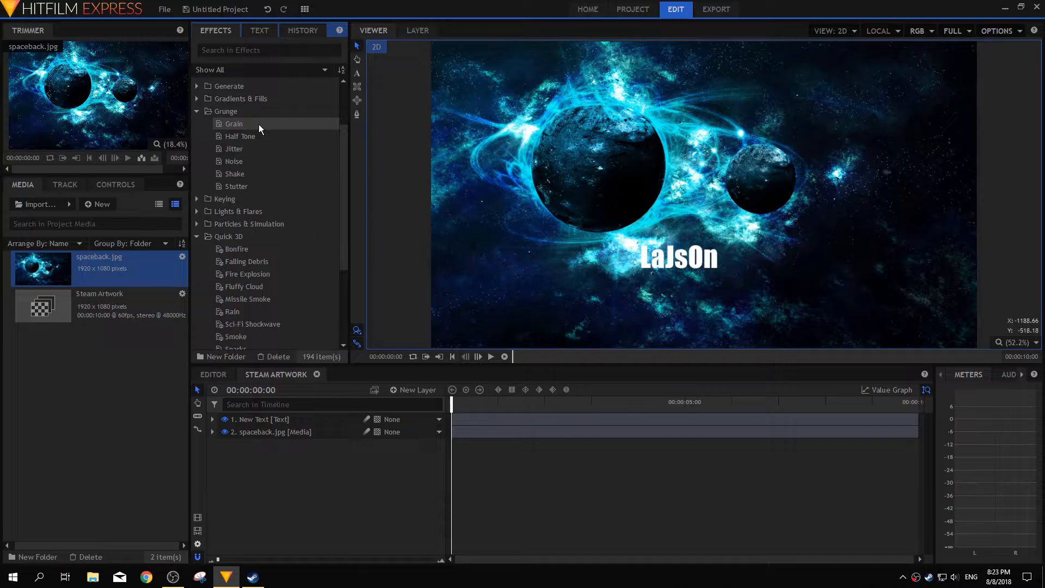
scroll(257, 206, down, 1)
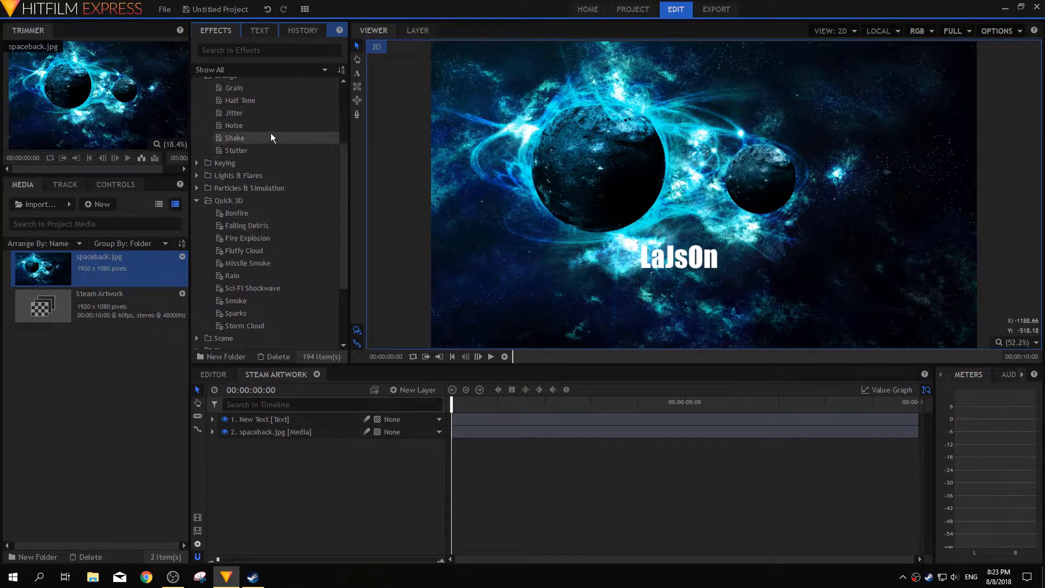
scroll(256, 126, up, 1)
scroll(257, 163, down, 1)
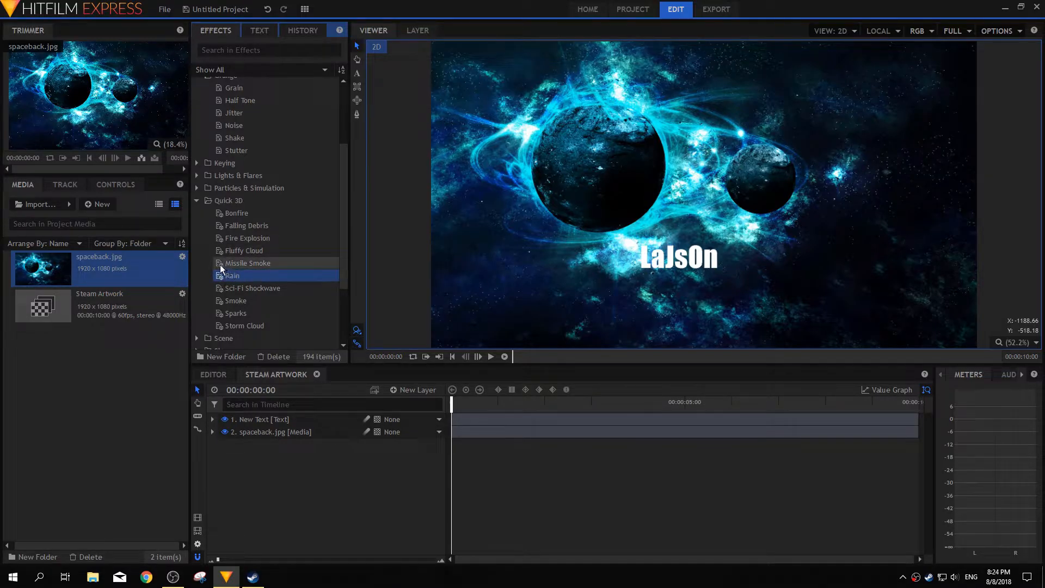
scroll(223, 263, up, 2)
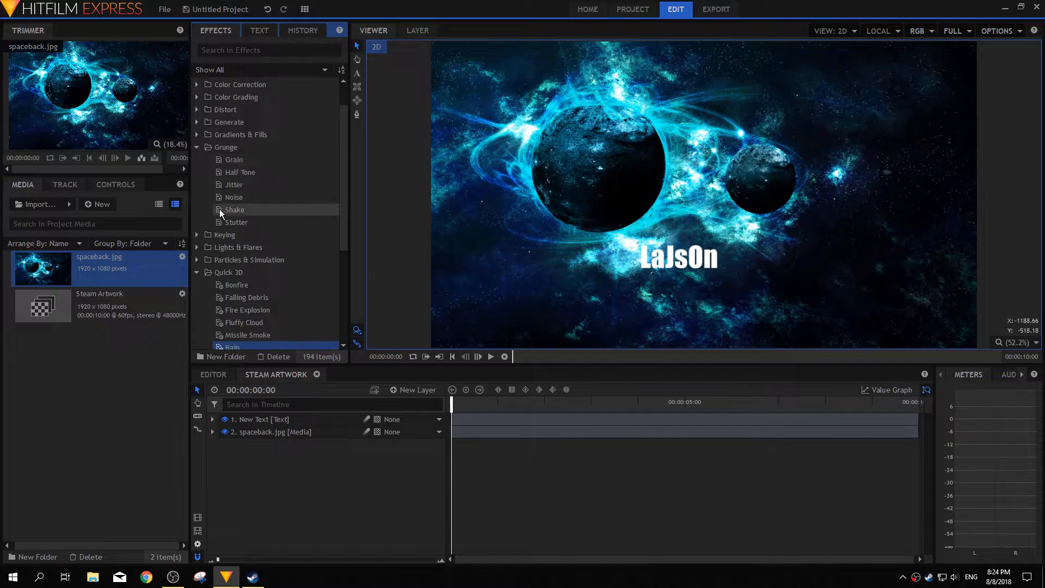
click(213, 420)
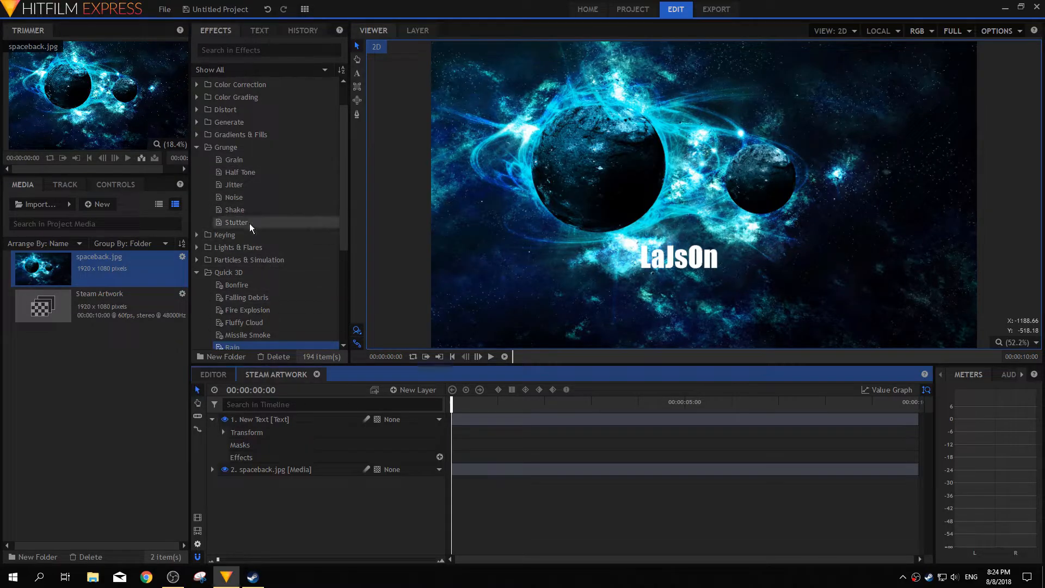
click(235, 209)
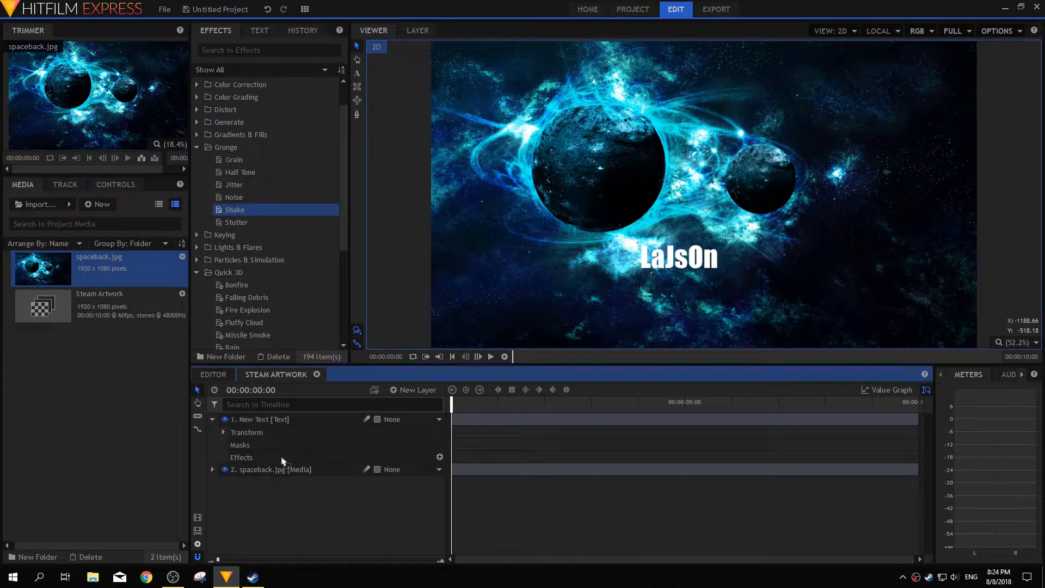
drag(282, 460, 279, 458)
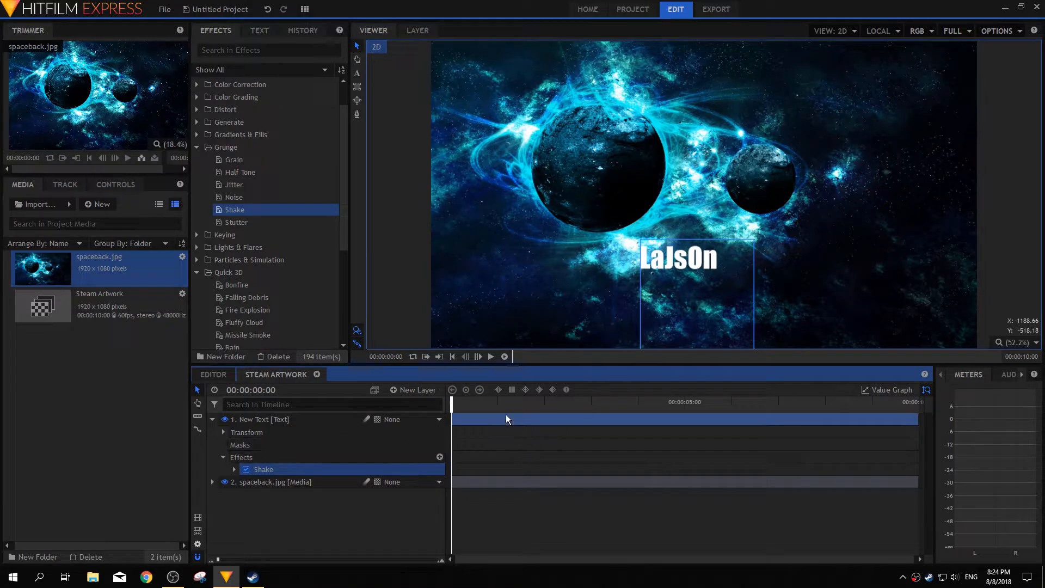
Preview the default shake, then try a Shake amount of 60 and play it back from the start.
click(491, 357)
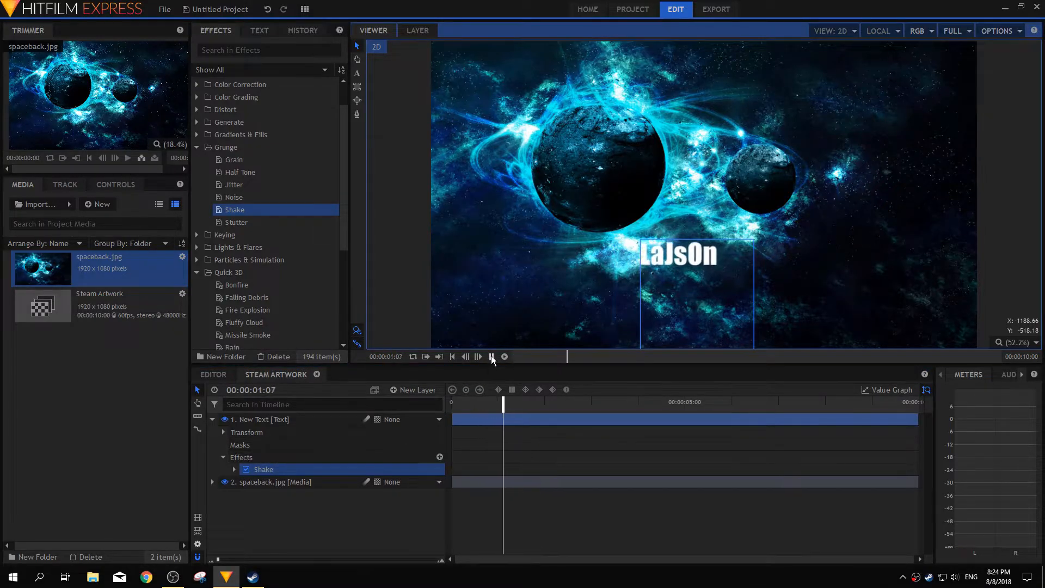
click(234, 469)
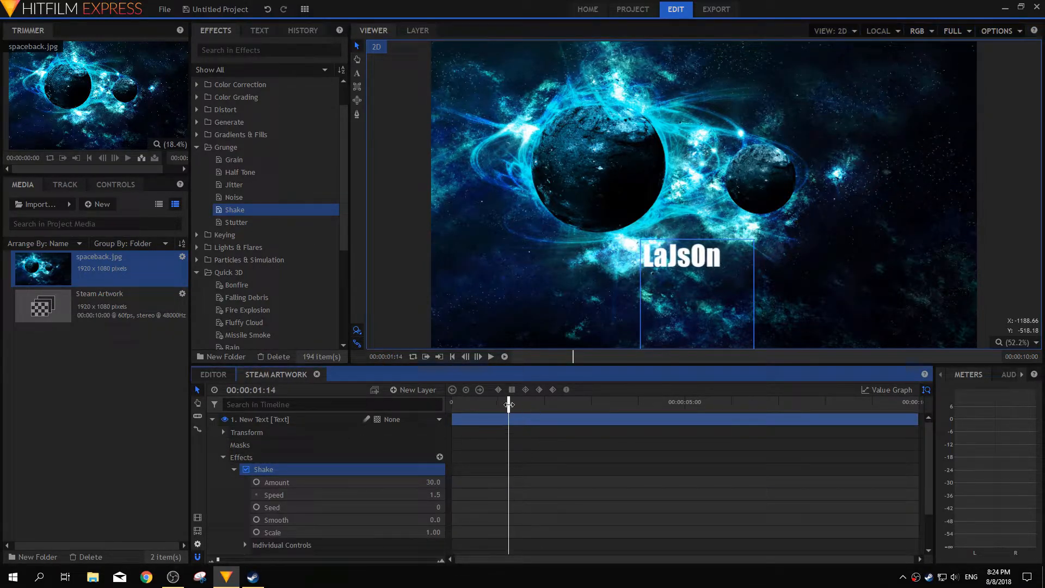
drag(509, 403, 451, 404)
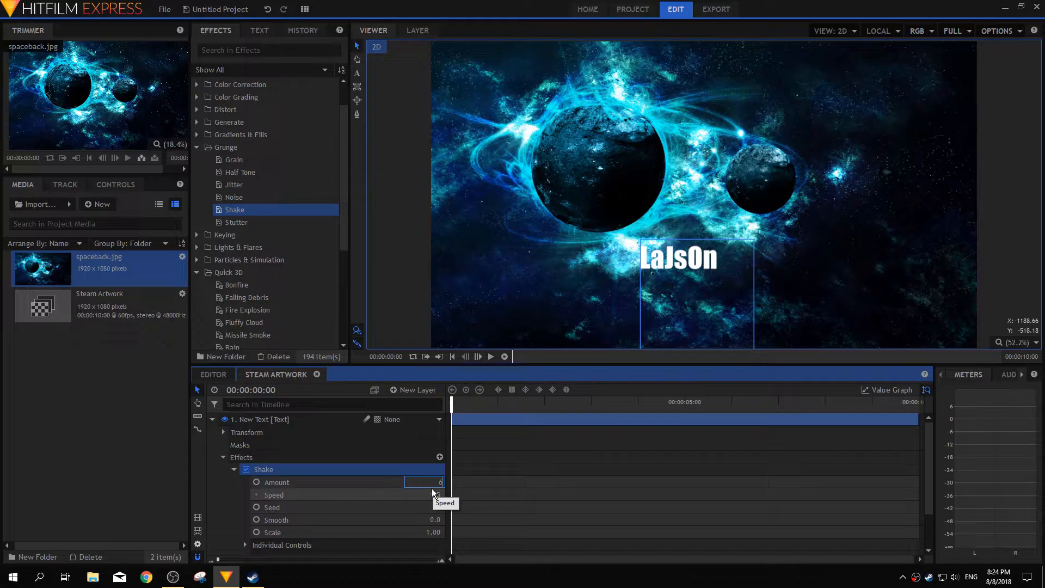
text(0)
key(Return)
click(492, 354)
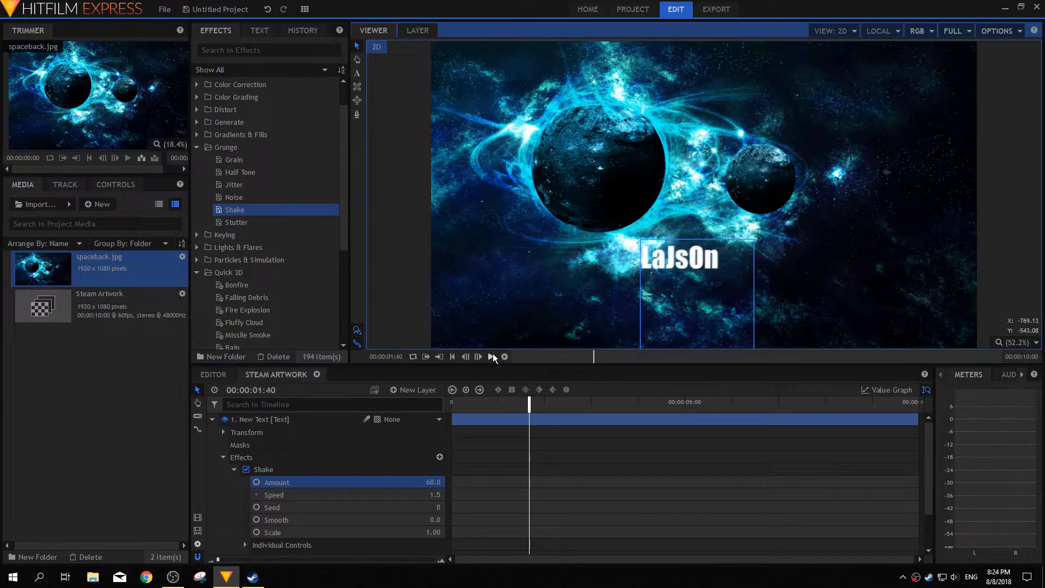
click(492, 356)
Set the Shake amount to 10, preview the motion and return the playhead to the start.
click(436, 479)
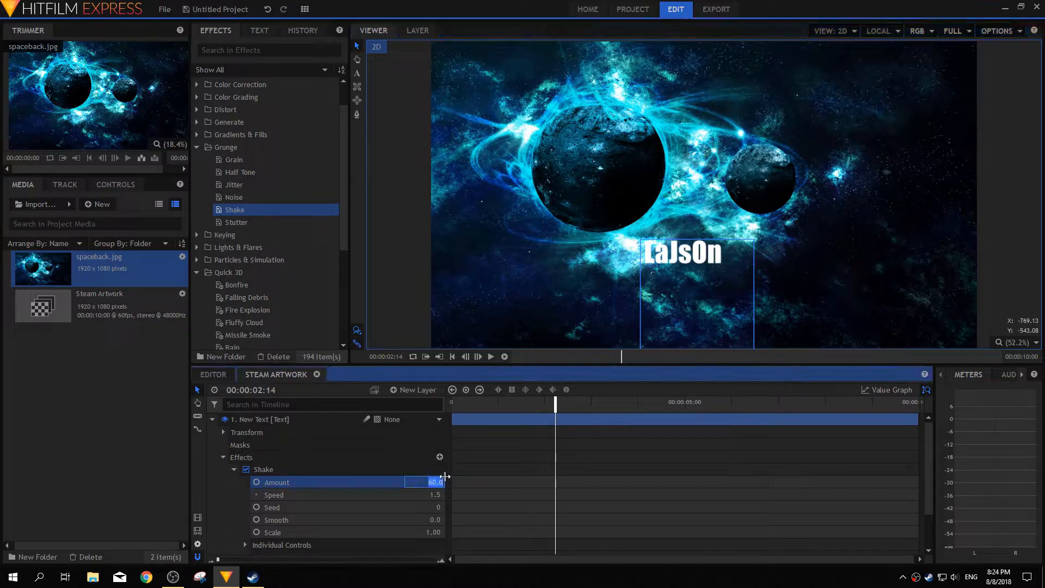
key(Return)
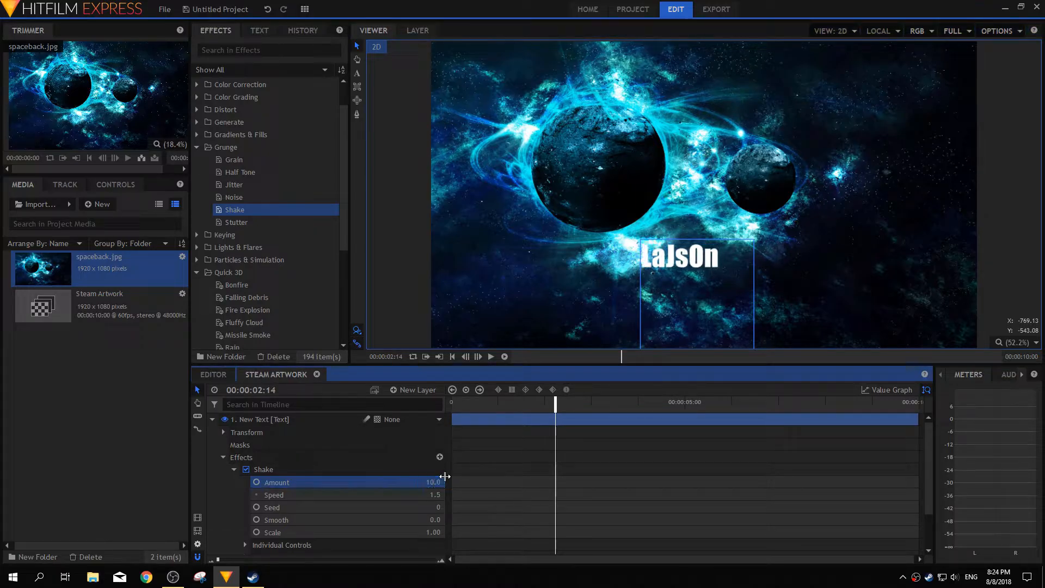
click(491, 356)
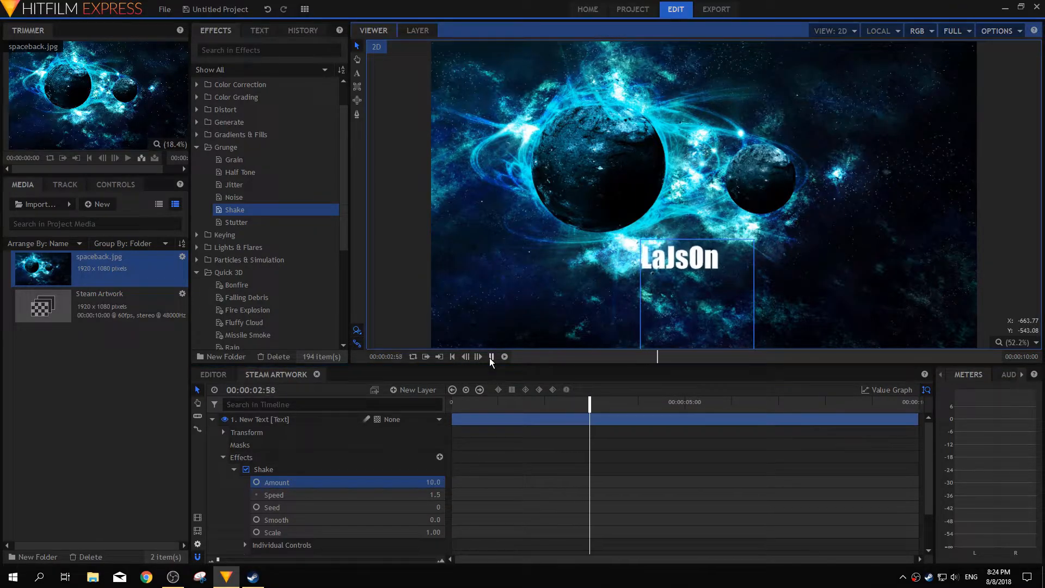
drag(625, 403, 452, 402)
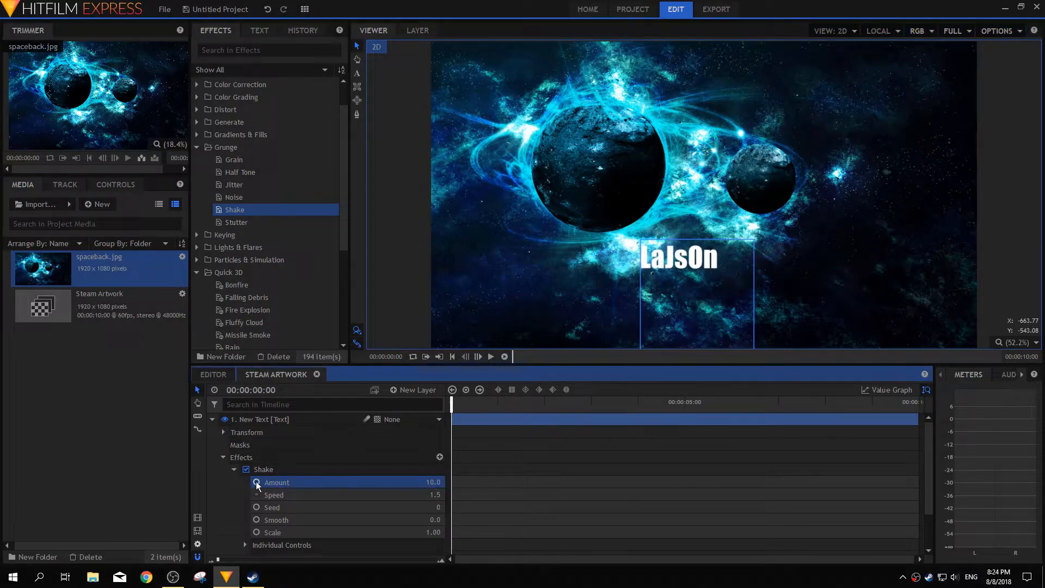
Keyframe the text's Shake amount at 10 at the start of the timeline and 20 at 00:00:04:01.
scroll(256, 483, down, 4)
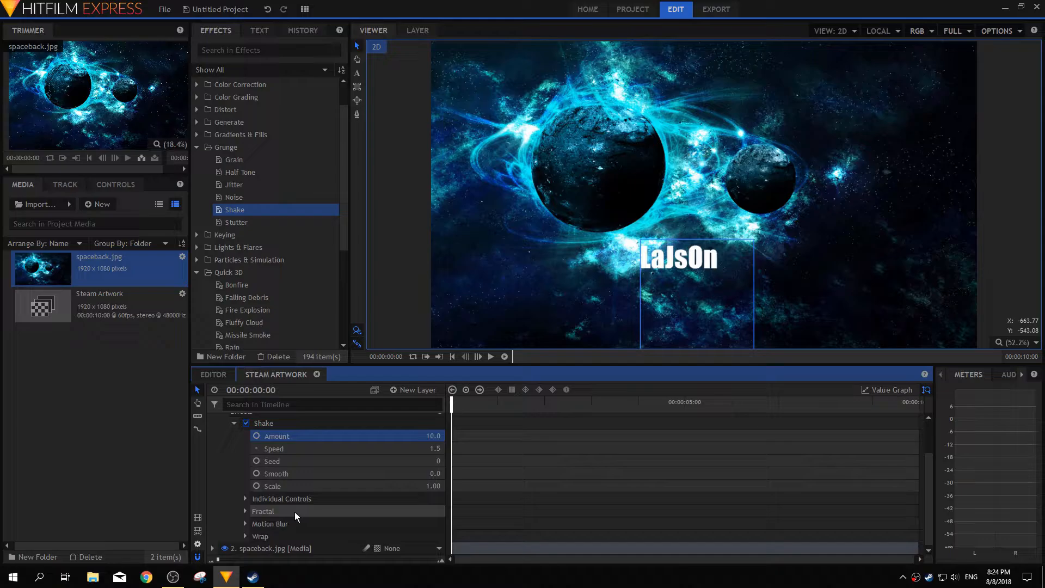
click(246, 499)
click(246, 499)
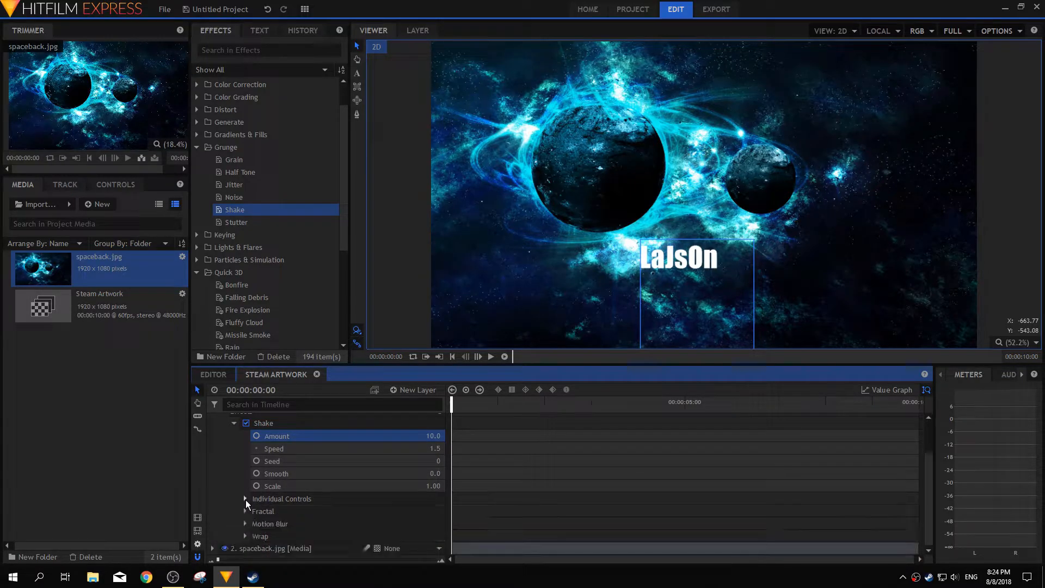
scroll(250, 493, up, 4)
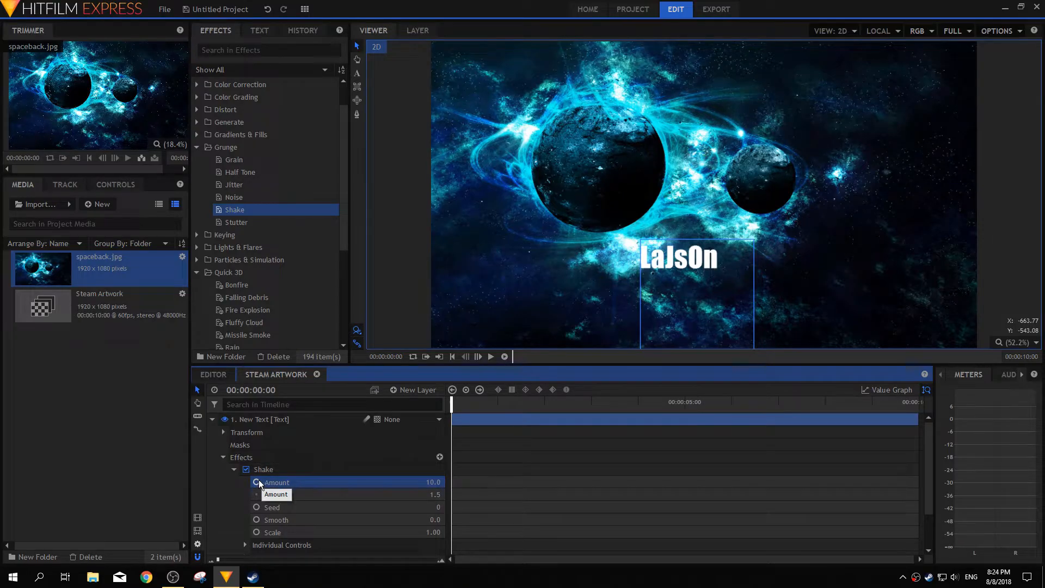
click(256, 482)
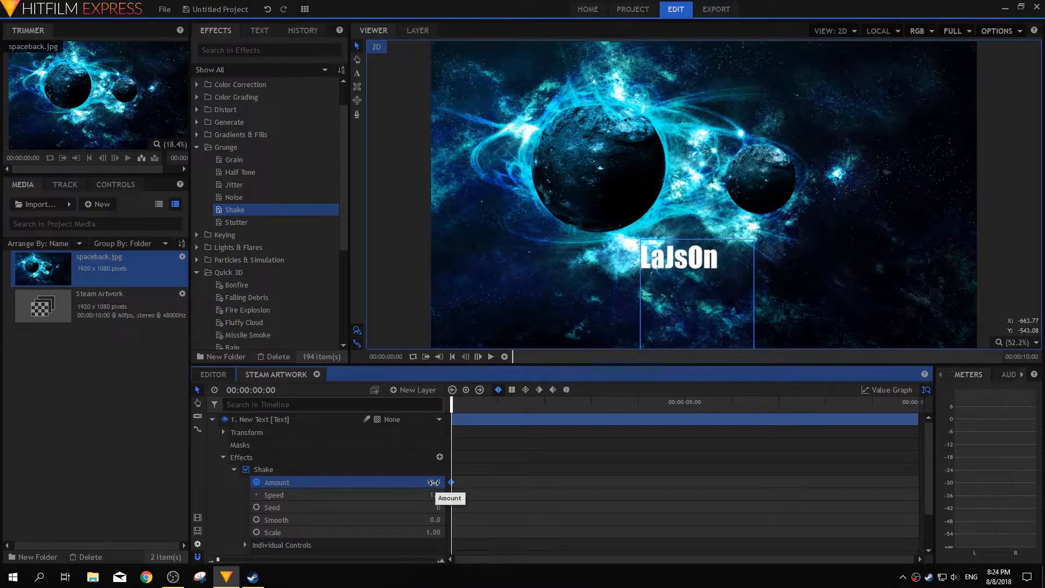
drag(452, 421, 640, 421)
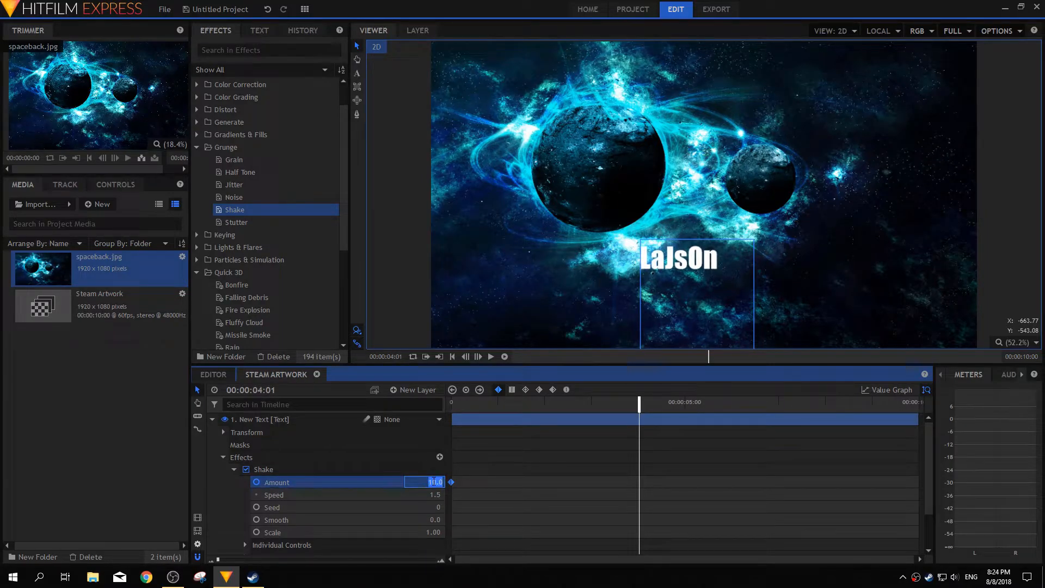
key(Return)
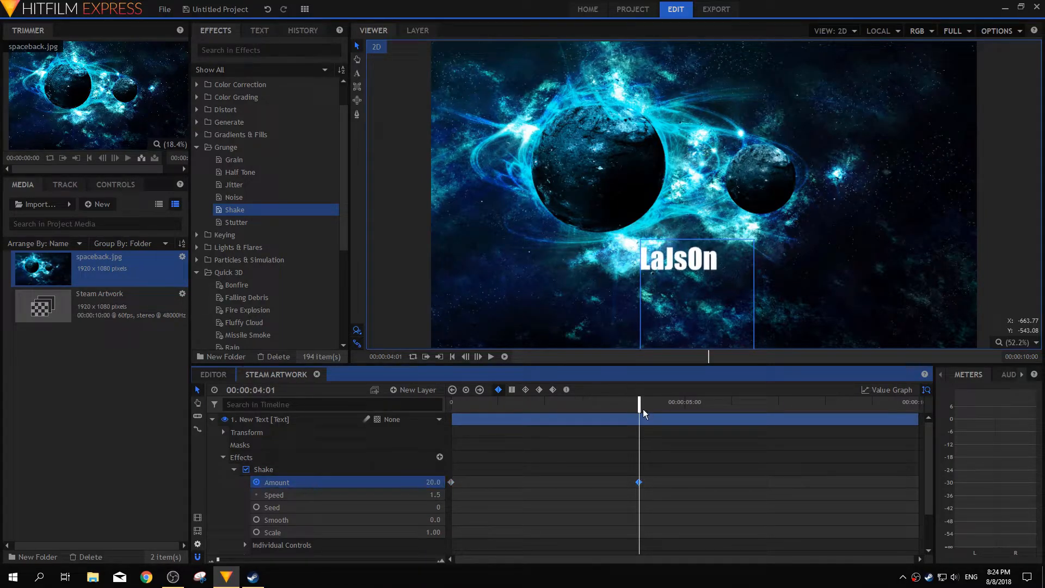
Add a third Shake amount keyframe with a value of 0 at 00:00:07:00.
drag(644, 413, 639, 506)
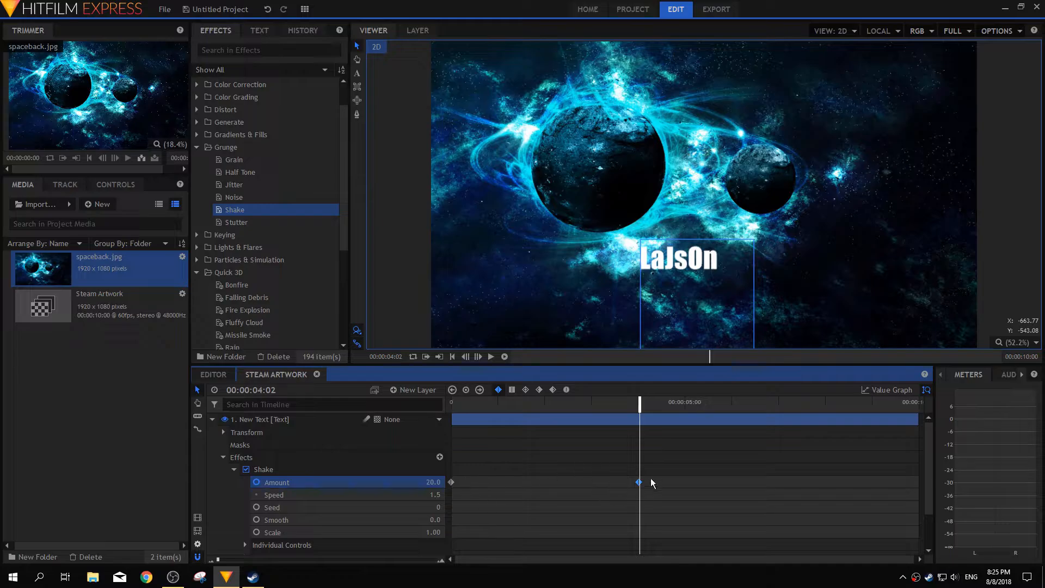
drag(641, 403, 974, 441)
drag(917, 408, 773, 407)
text(0)
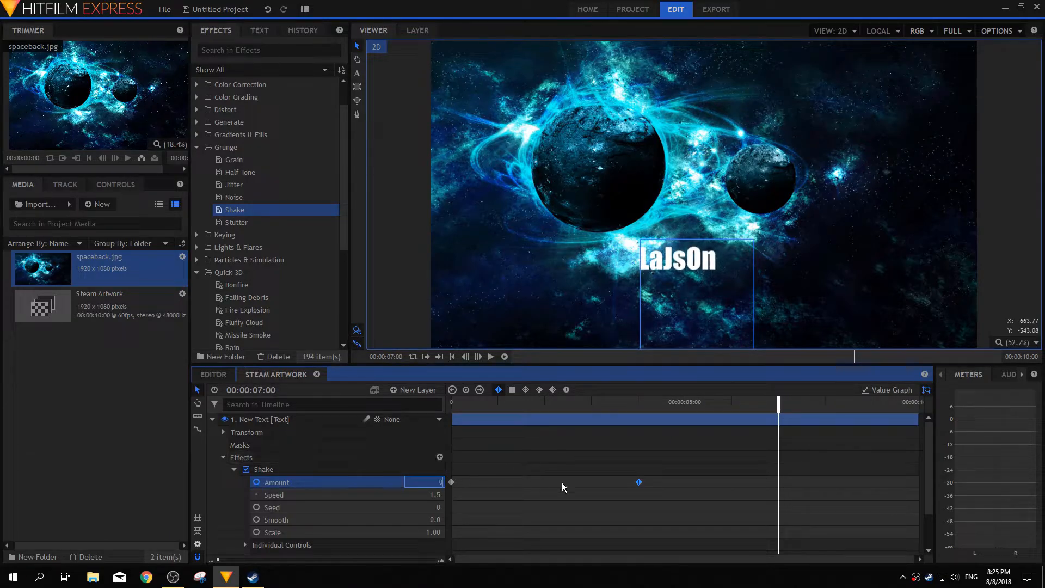
key(Return)
Play back the keyframed shake from the start, return the playhead to zero and collapse the text layer's effect settings.
drag(779, 406, 452, 433)
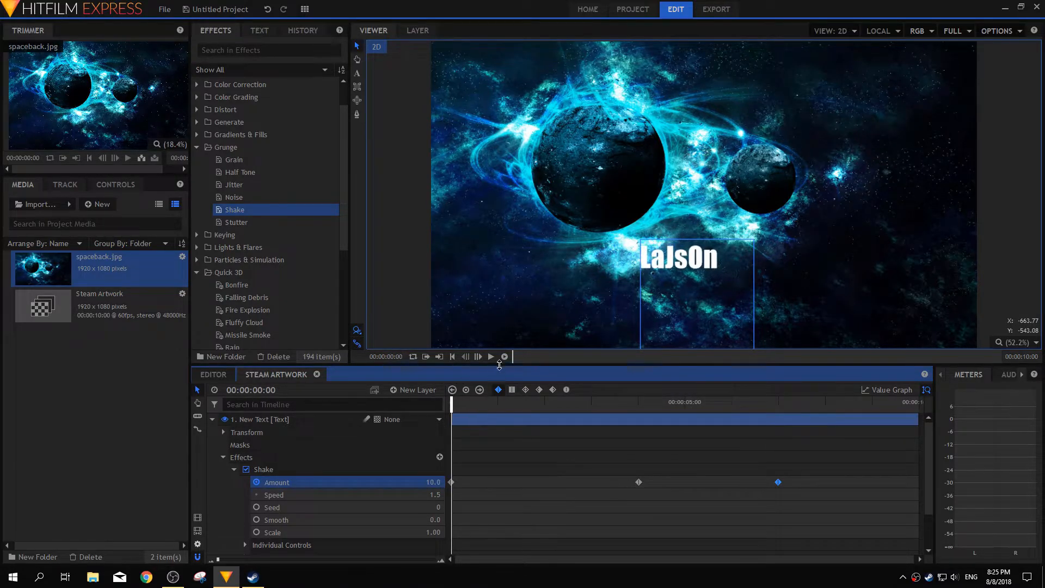
click(492, 360)
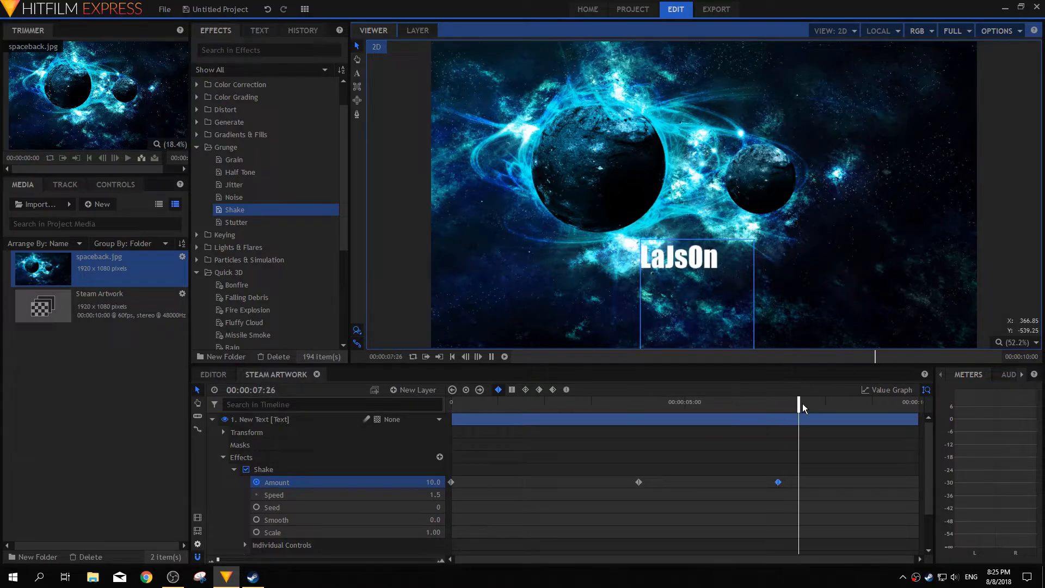
drag(804, 403, 396, 413)
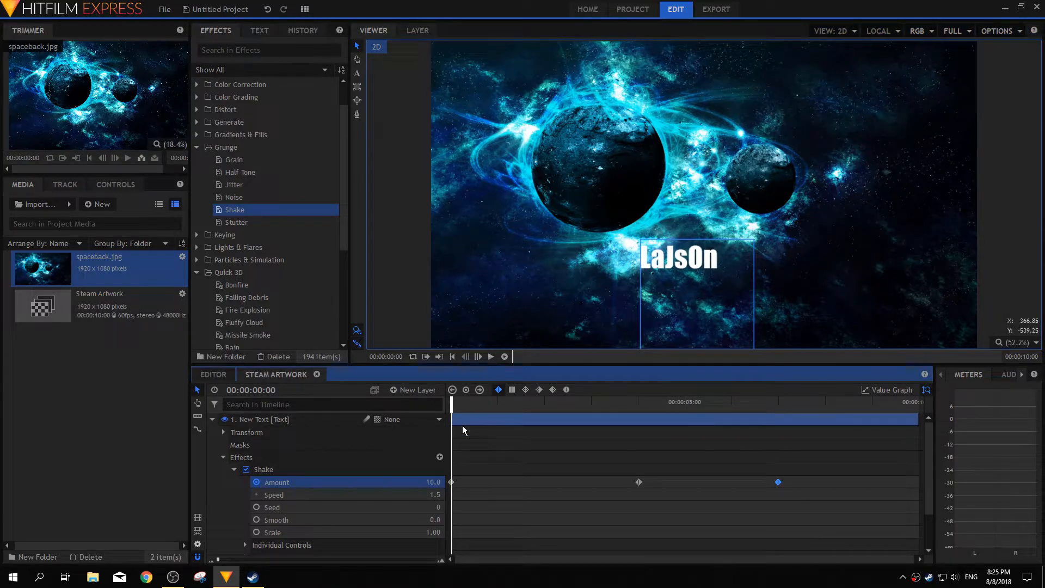
click(235, 471)
click(224, 458)
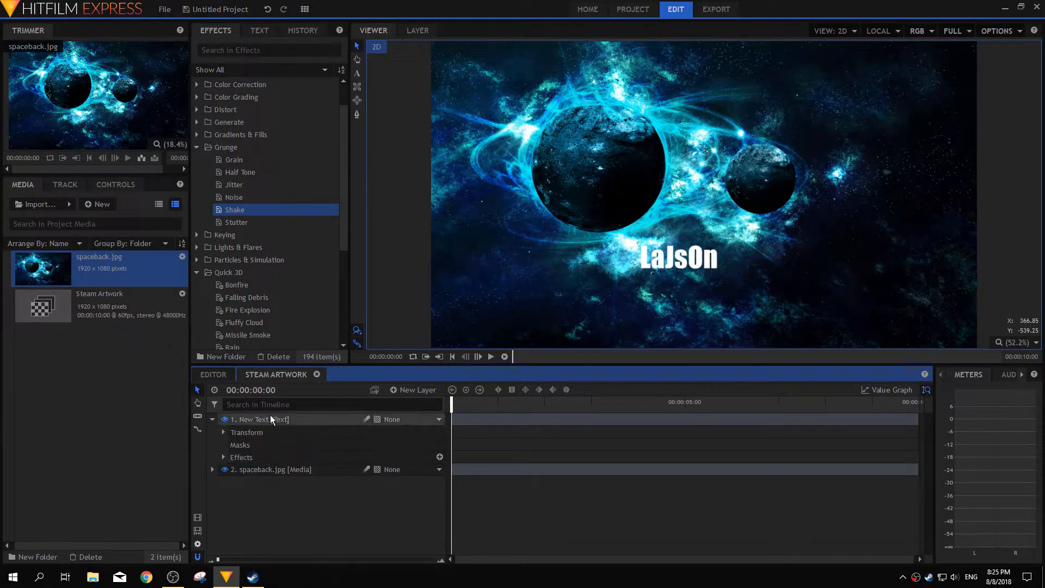
Try a Fire Explosion effect layer in the composite, placed between the text layer and the spaceback.jpg background.
click(222, 431)
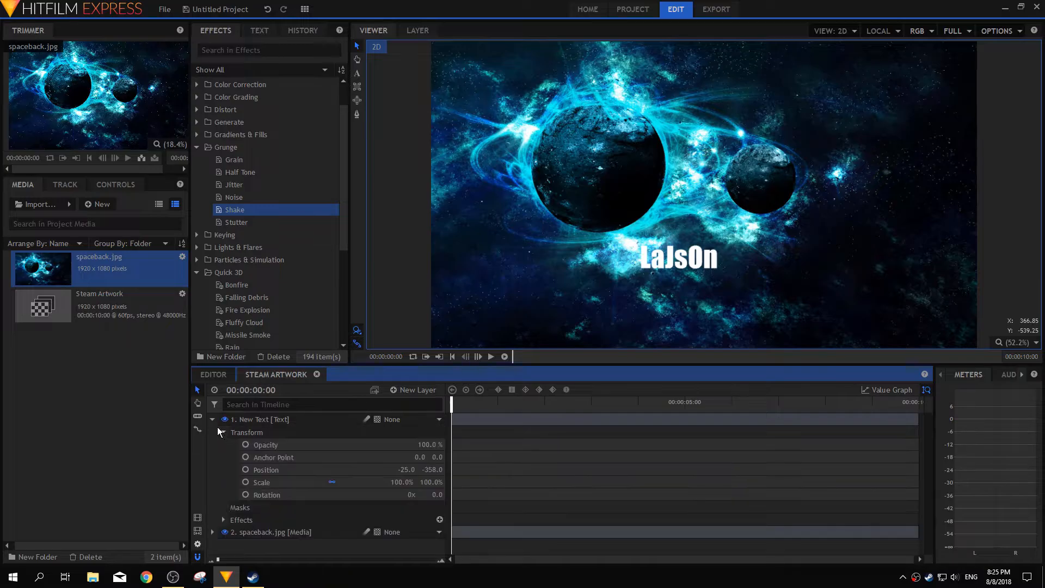
click(213, 420)
scroll(250, 297, down, 1)
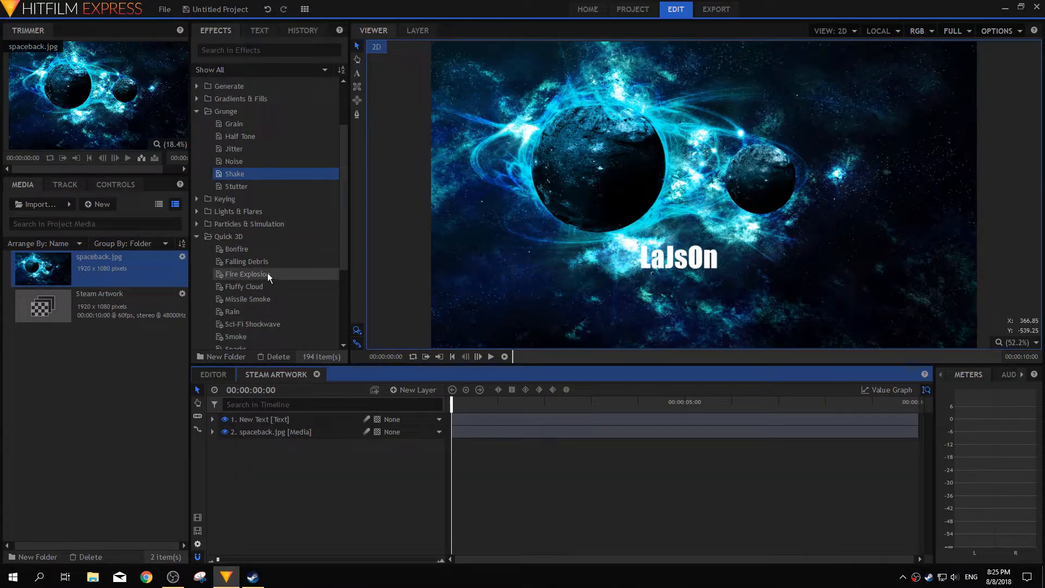
drag(266, 273, 332, 456)
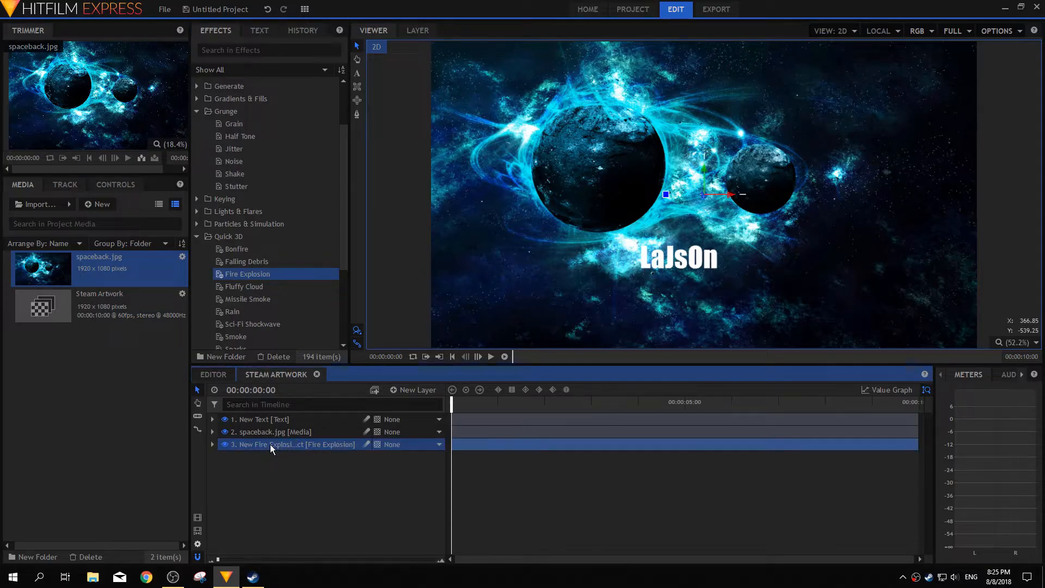
drag(269, 443, 274, 430)
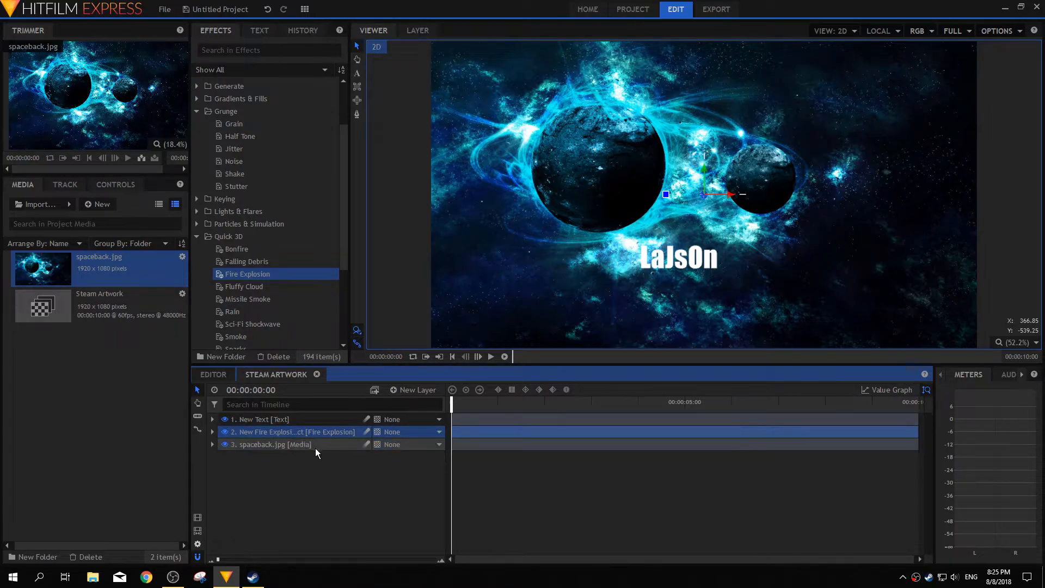
Play back the Fire Explosion effect and delete its layer from the timeline.
click(490, 360)
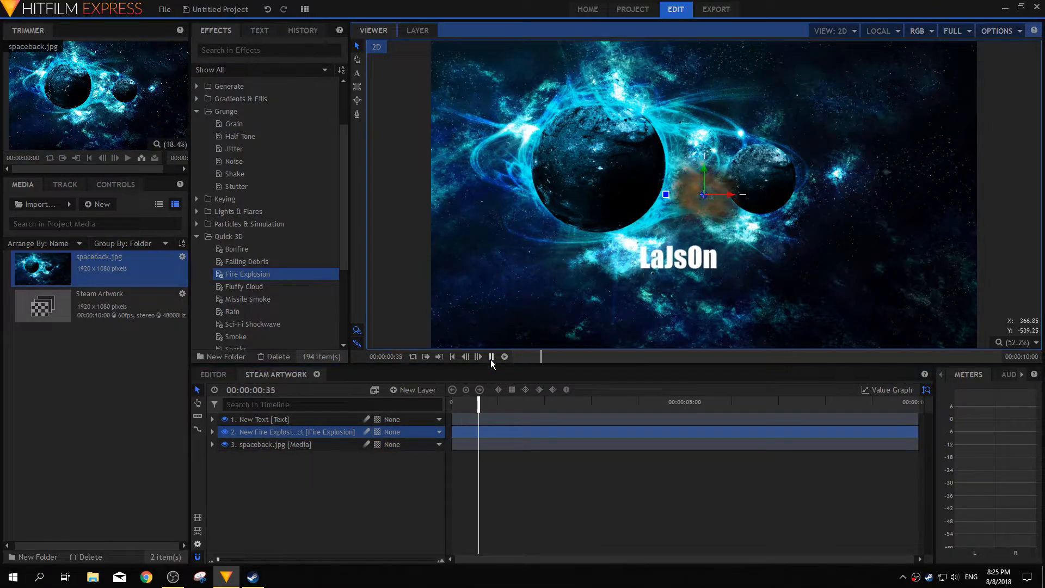
click(490, 360)
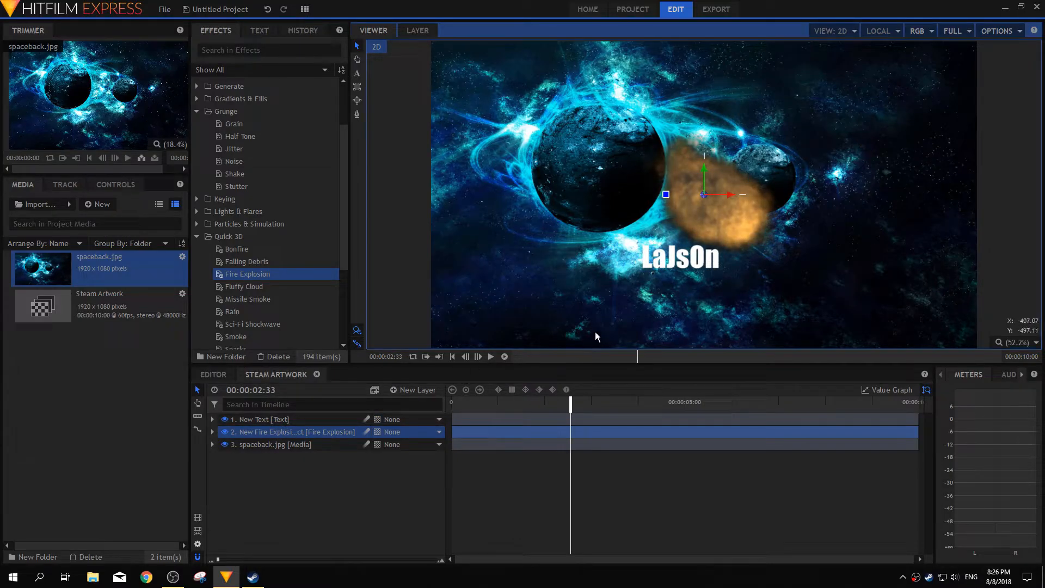
click(493, 356)
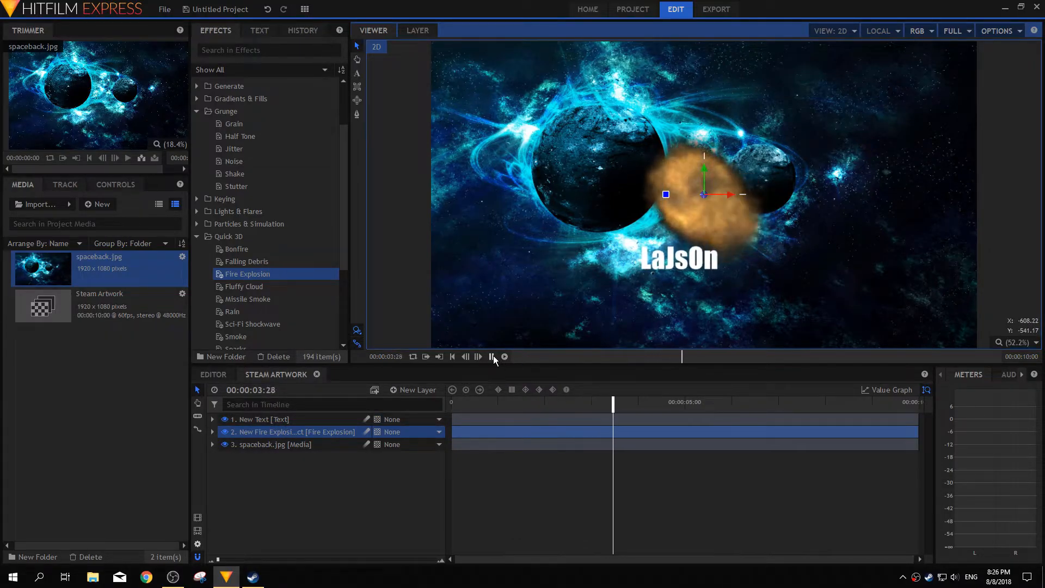
click(493, 356)
click(321, 431)
key(Delete)
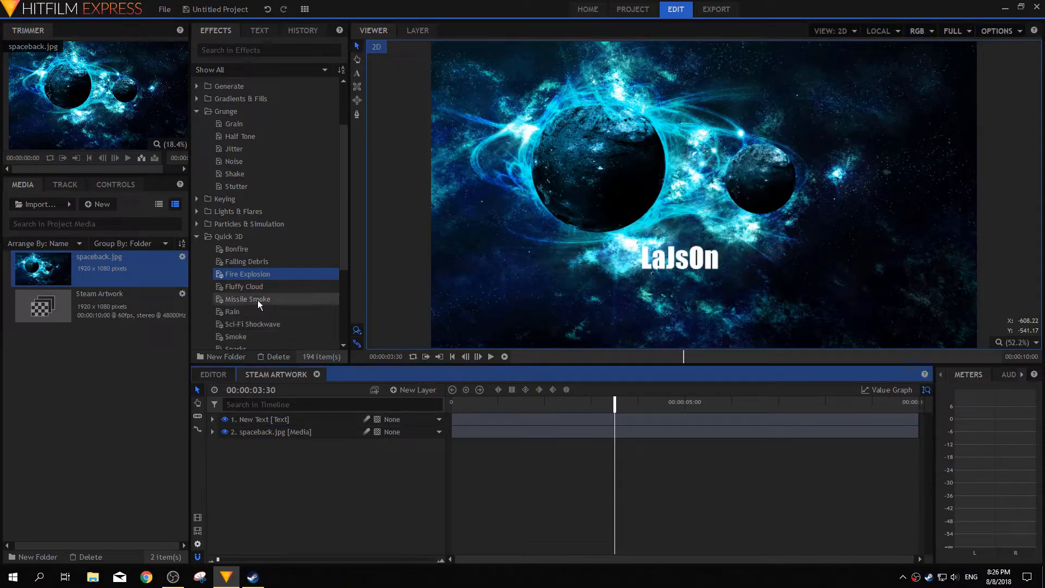
Try a Missile Smoke layer between the text and spaceback.jpg, preview it and delete it.
drag(257, 299, 296, 427)
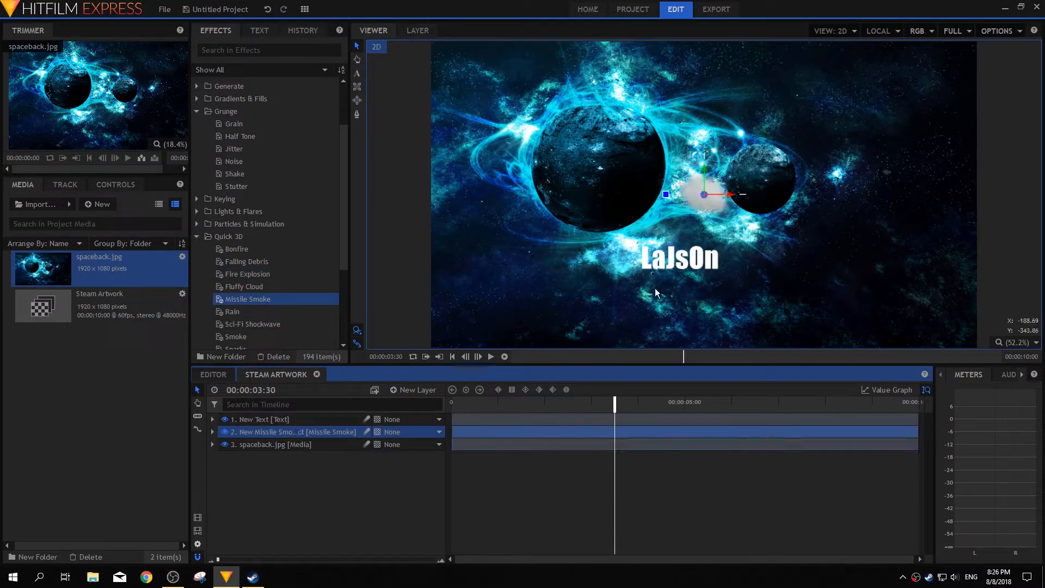
click(491, 357)
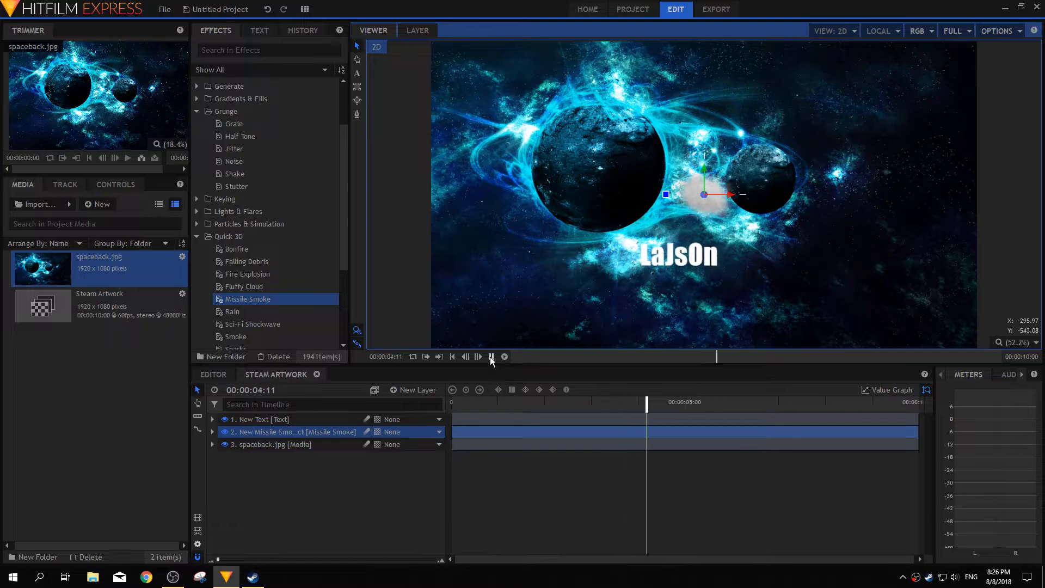
click(491, 357)
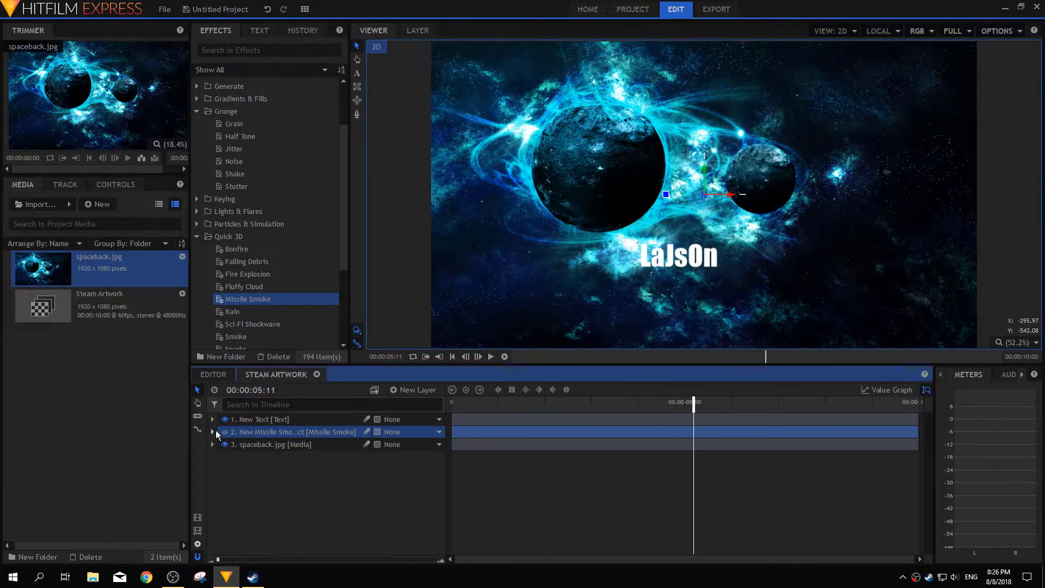
click(212, 432)
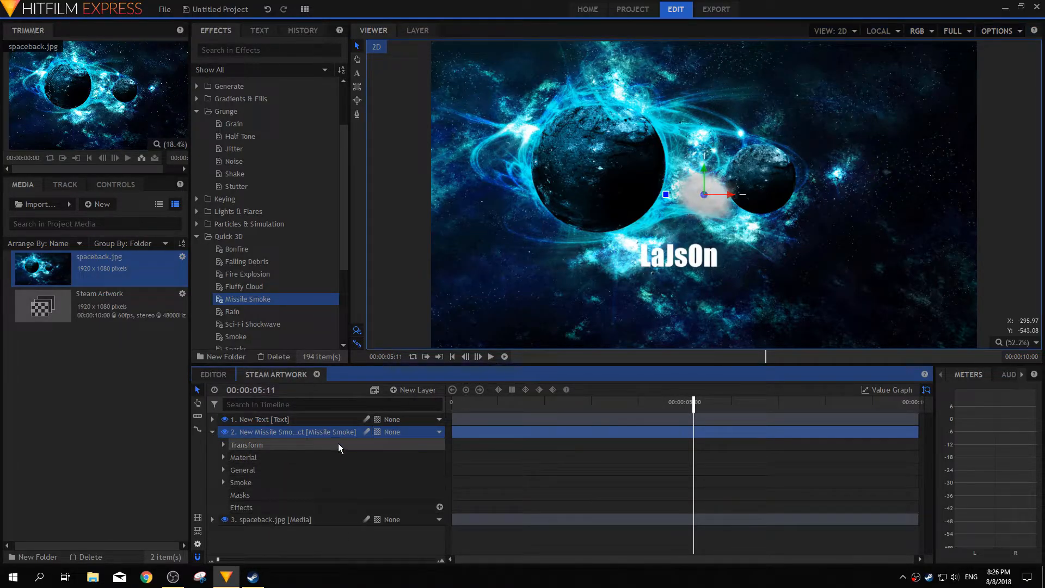
key(Delete)
Try a Rain layer above the background, preview it and delete it with the playhead returned to the start.
drag(276, 308, 276, 427)
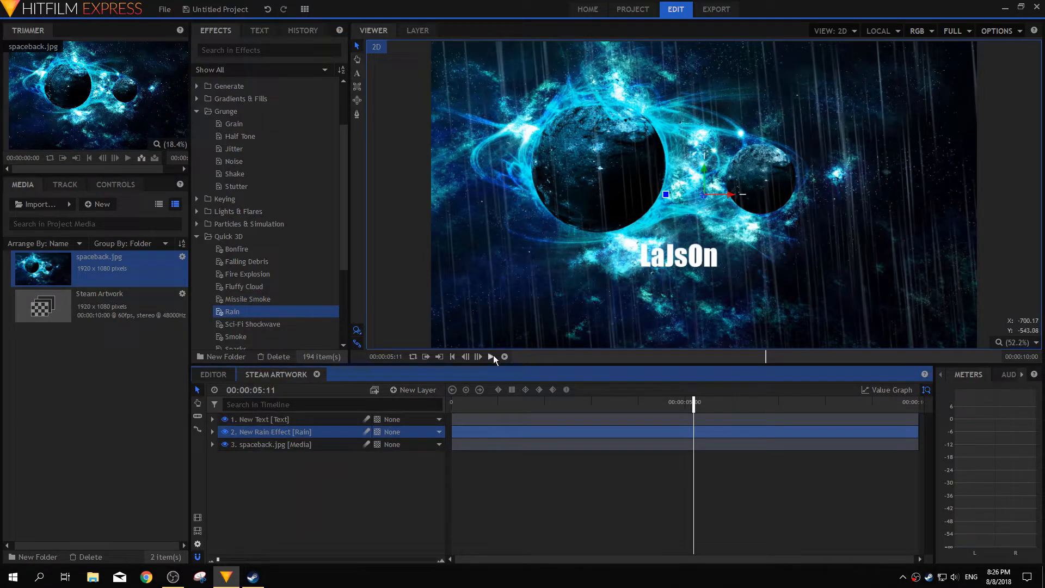
click(492, 357)
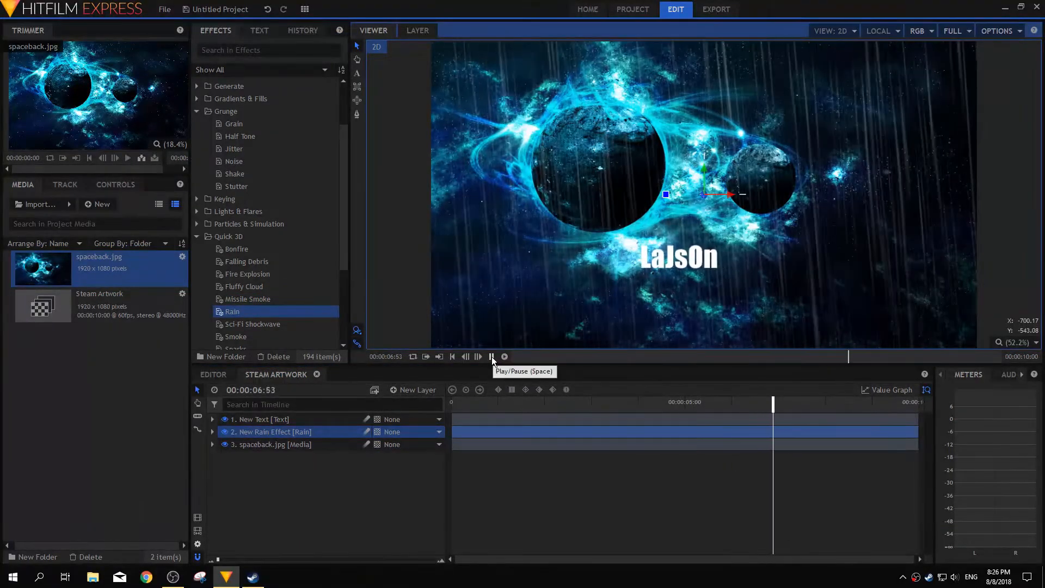
click(492, 357)
drag(793, 406, 350, 411)
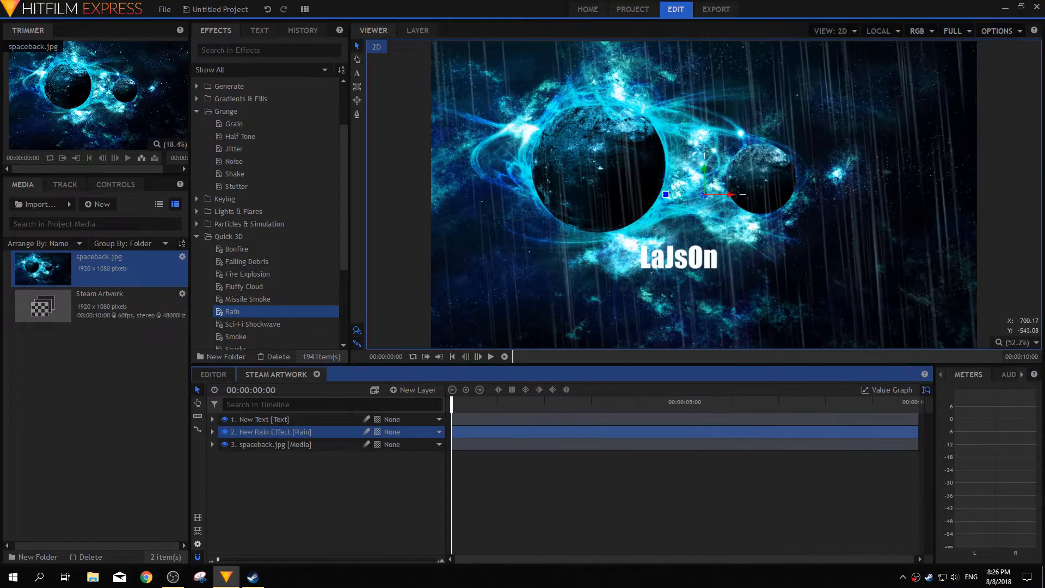
key(Delete)
Search the effects for "spa" and add the Sparks effect as a layer between the text and spaceback.jpg.
scroll(285, 231, up, 3)
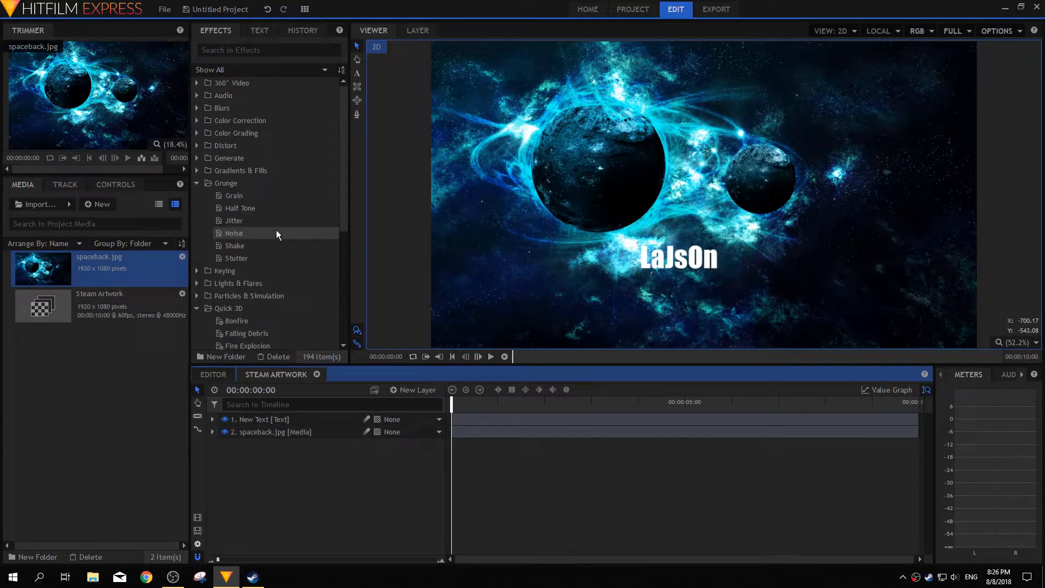
click(197, 308)
click(197, 183)
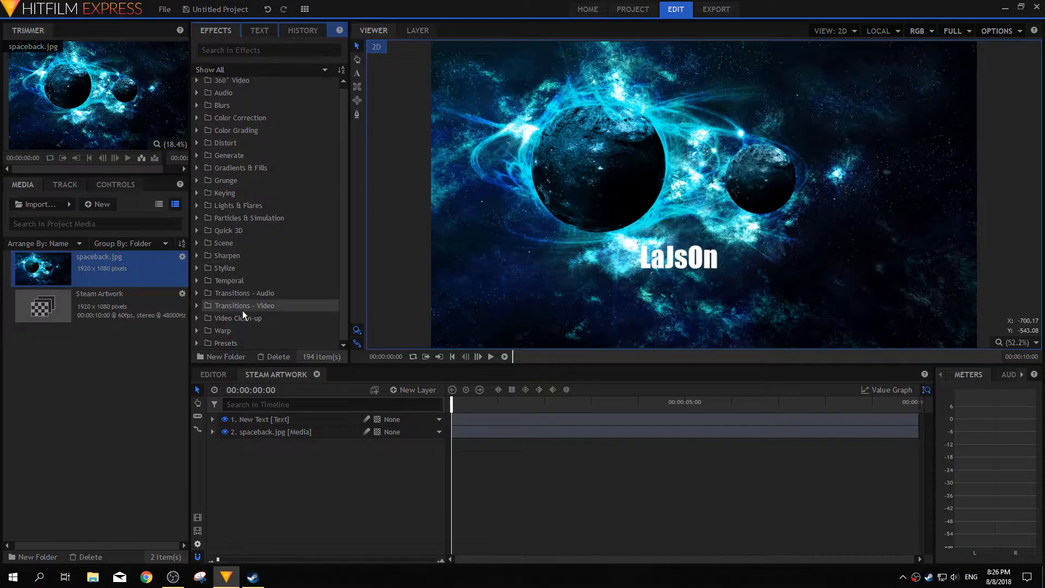
click(266, 49)
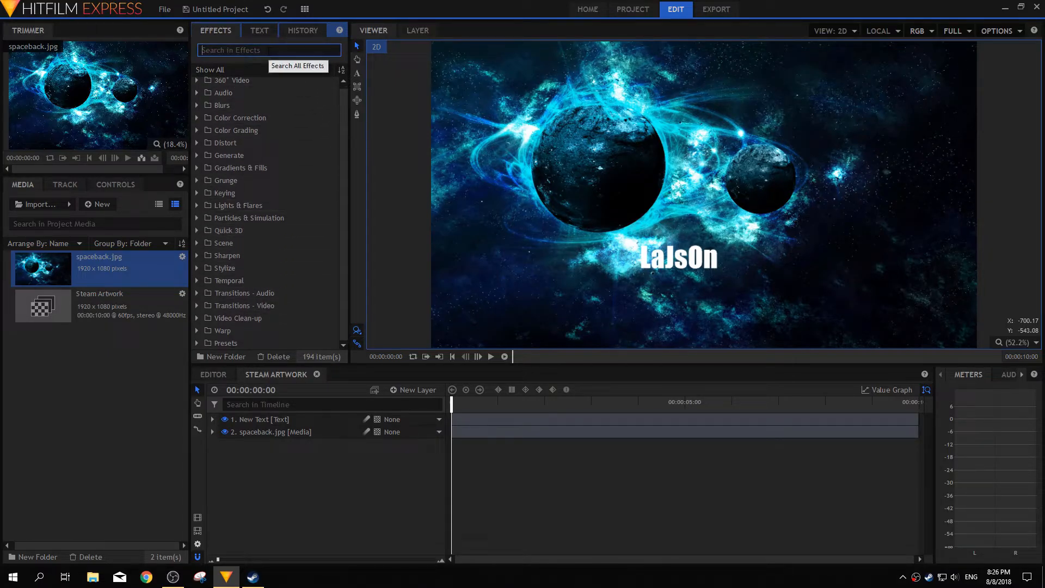
text(spa)
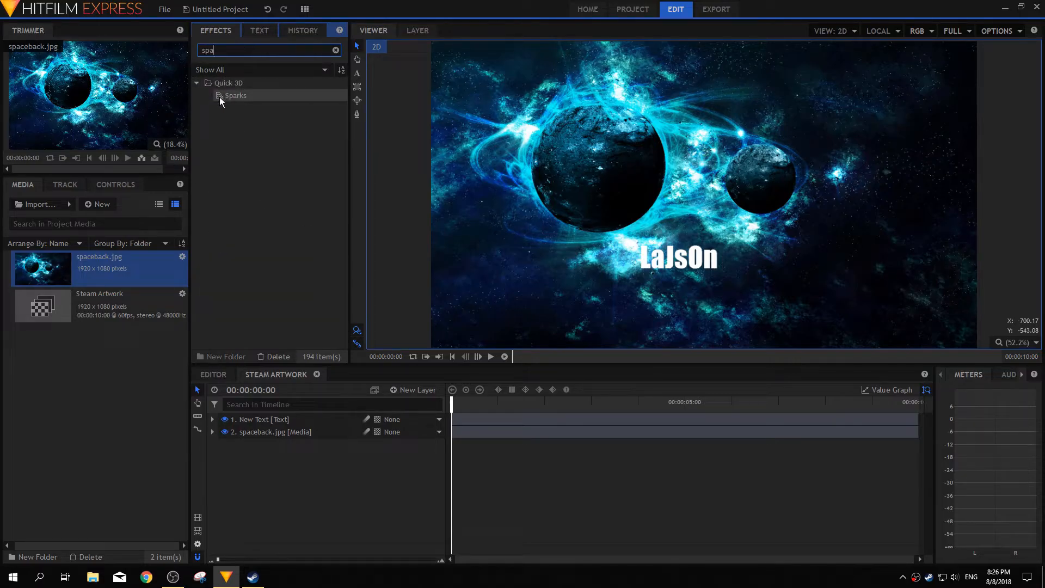
drag(220, 97, 282, 426)
Look through the Transform and Effects properties of the text and spaceback.jpg layers, leaving all layers collapsed.
click(213, 419)
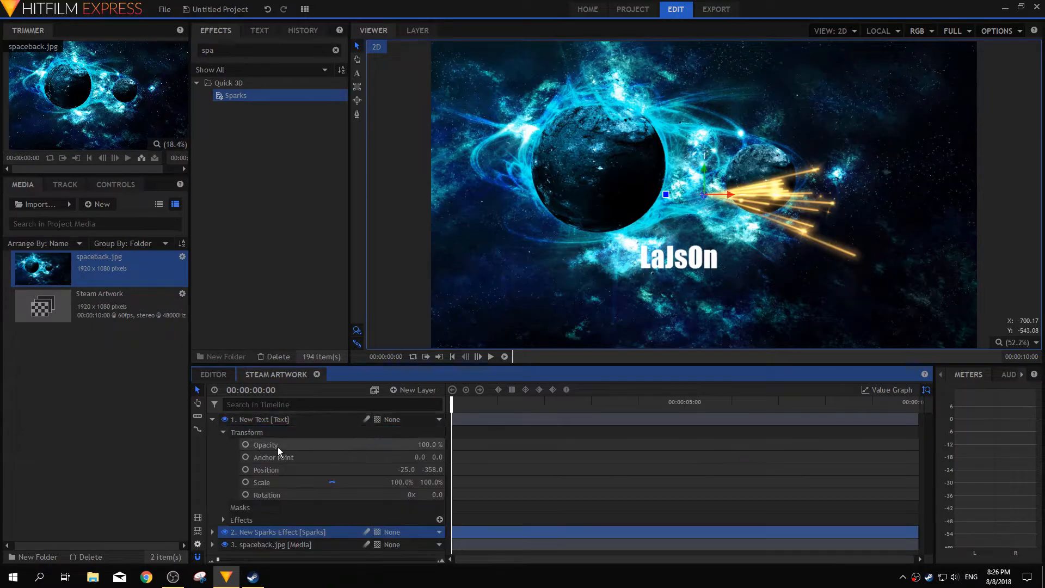
click(223, 432)
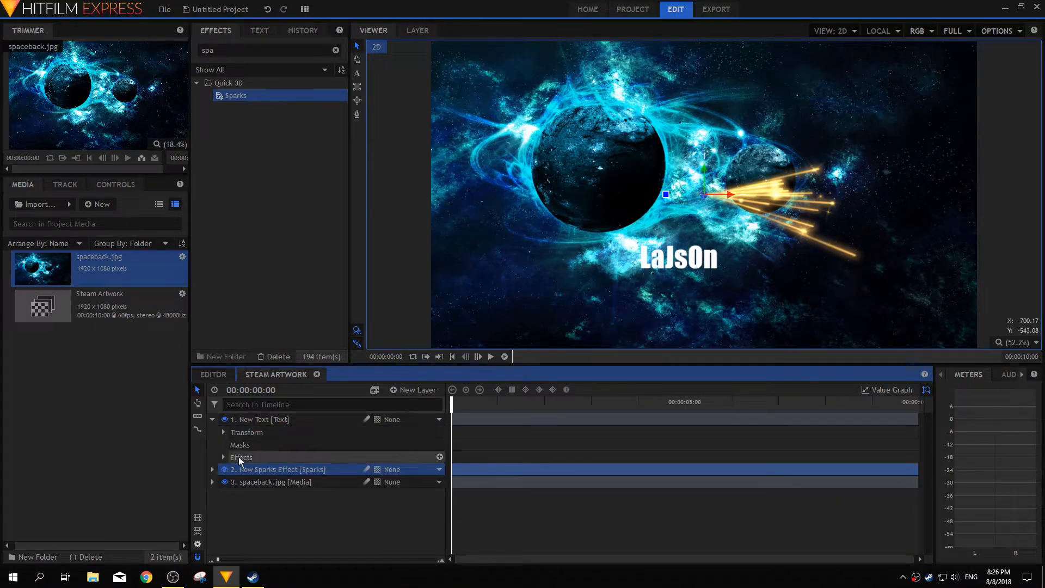
click(212, 481)
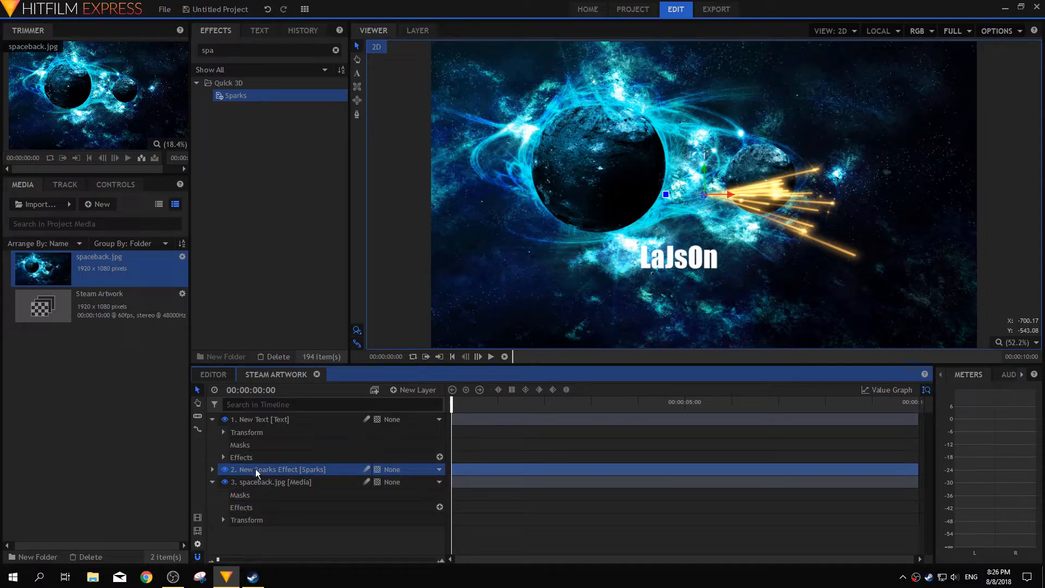
click(212, 419)
click(212, 419)
click(224, 458)
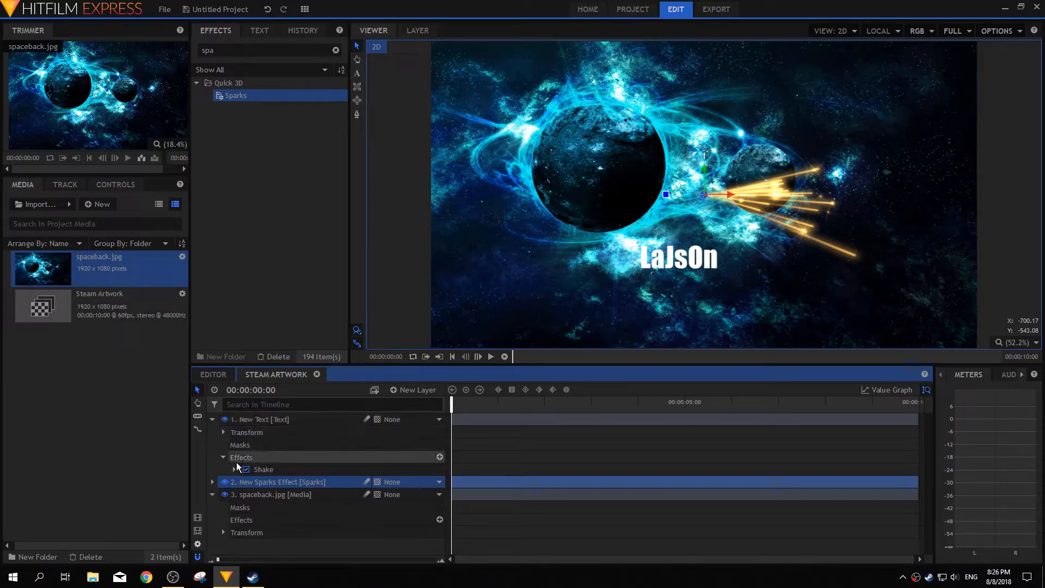
click(223, 532)
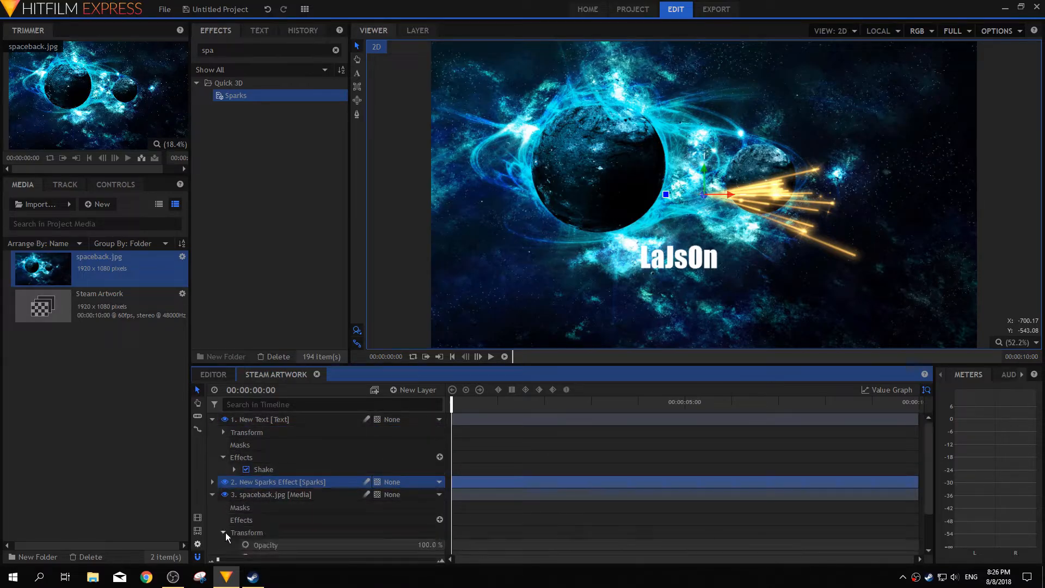
click(223, 533)
click(212, 494)
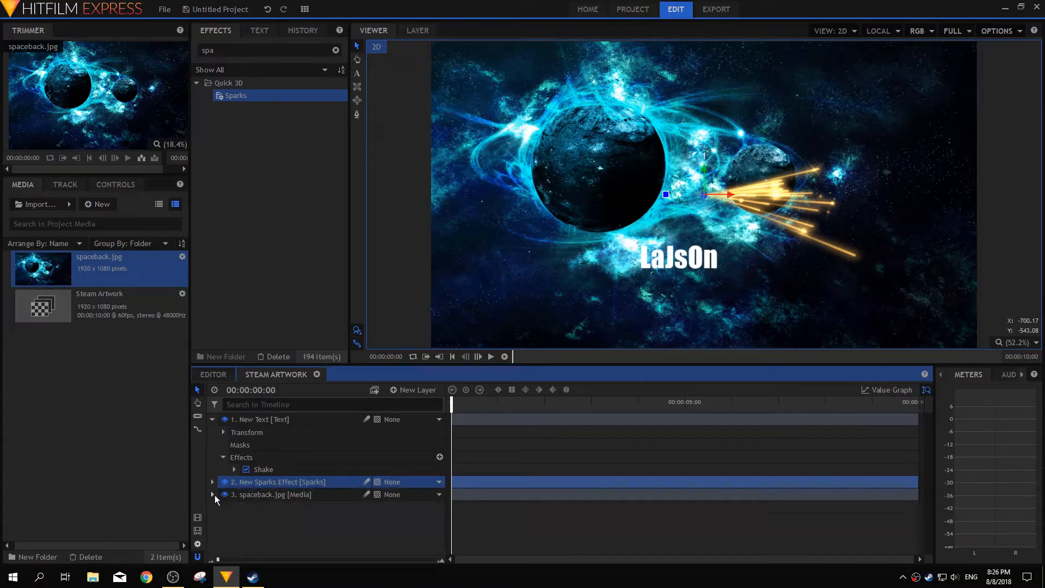
click(213, 418)
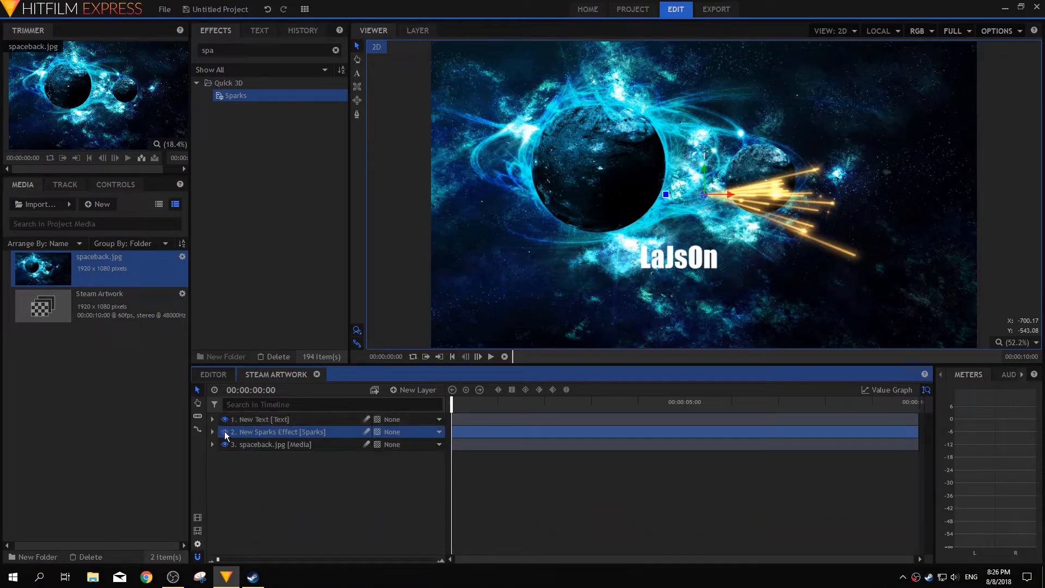
Hide the Sparks and spaceback.jpg layers and make them visible again.
click(225, 433)
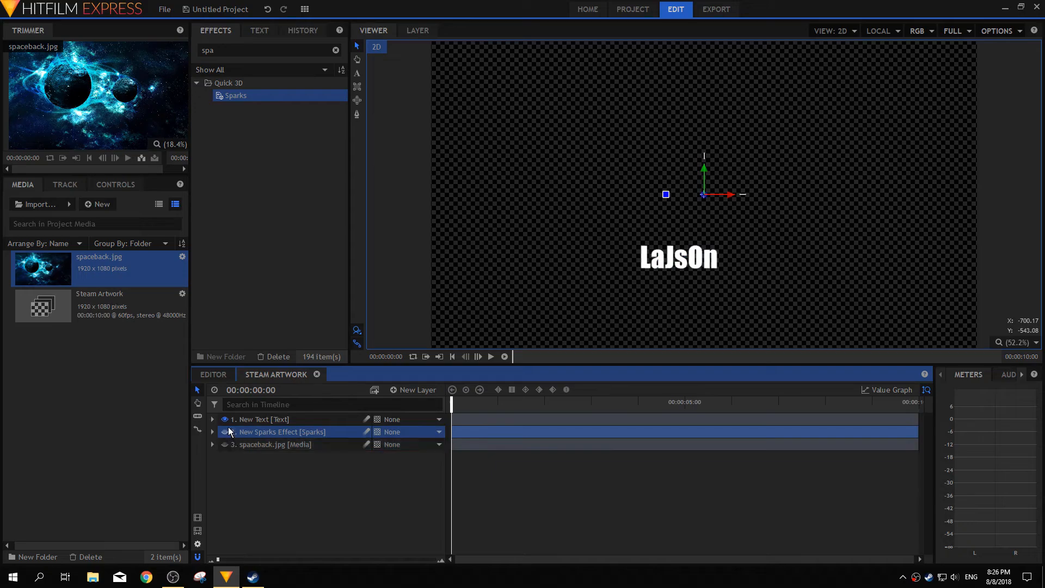
click(224, 432)
click(225, 444)
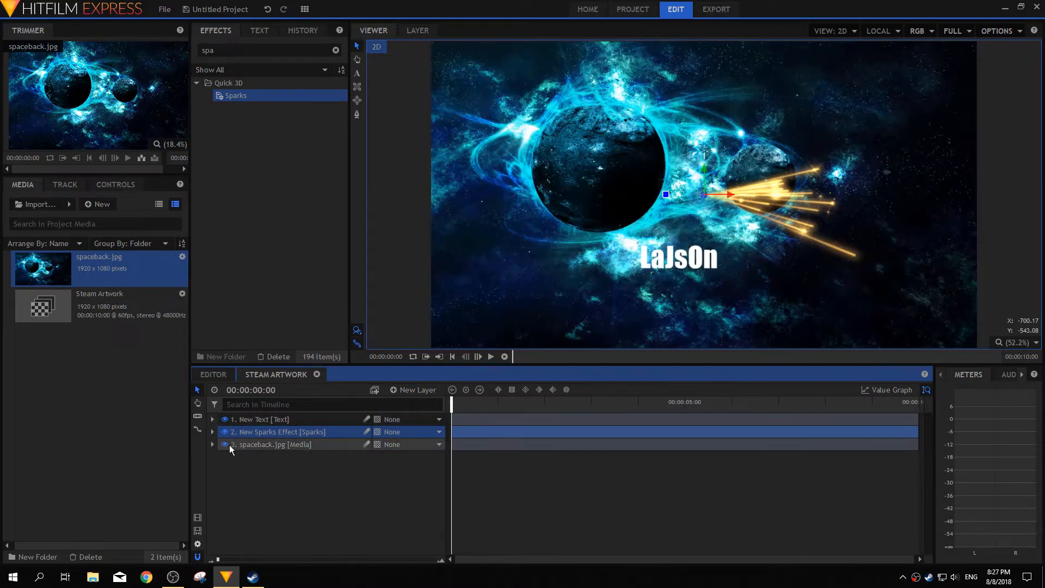
Move the Sparks effect down to the end of the LaJsOn text, at about 7, -221, 53, and check its Transform values.
click(212, 432)
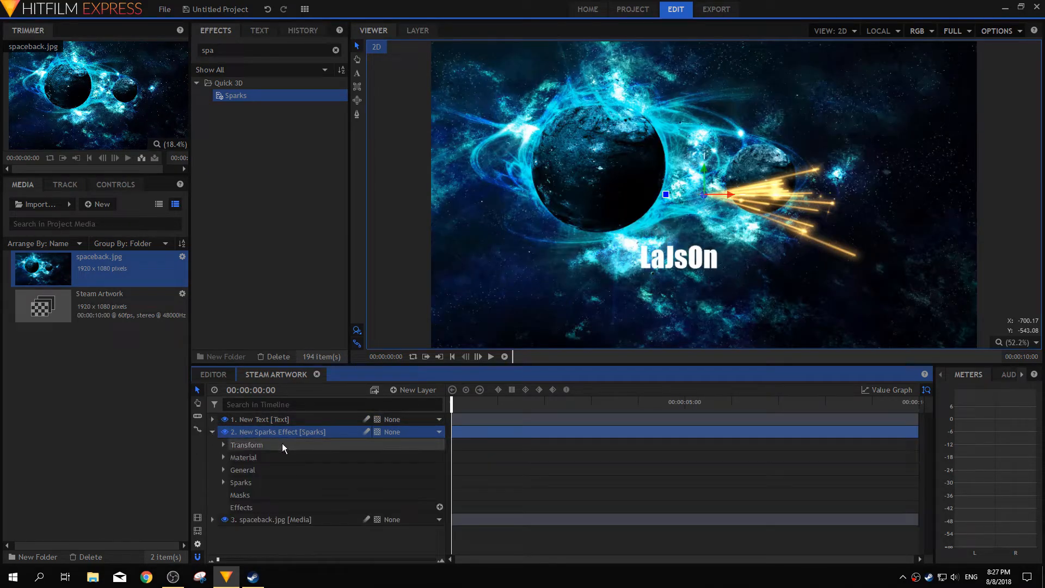
click(708, 196)
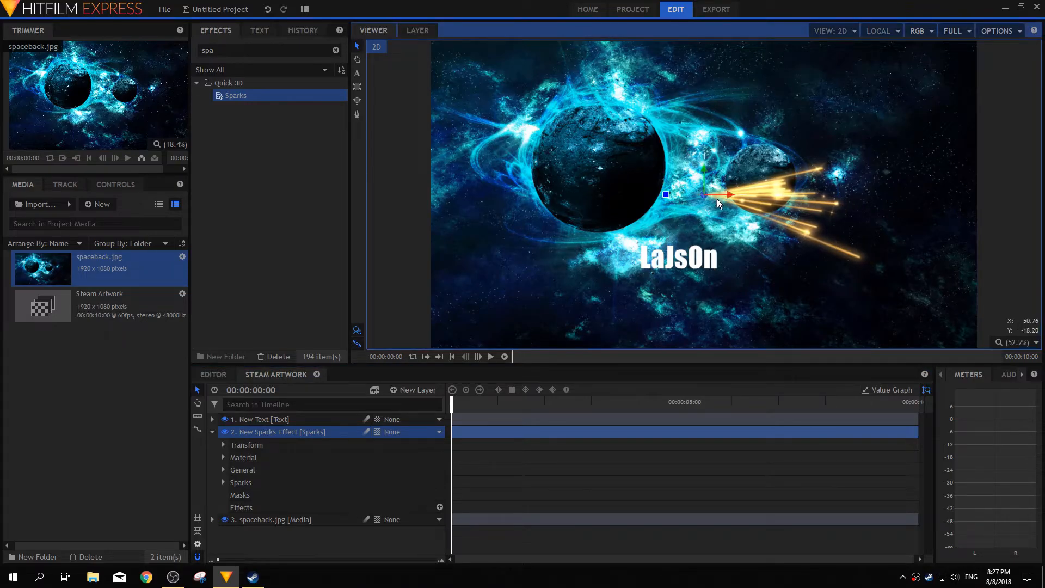
drag(727, 195, 730, 247)
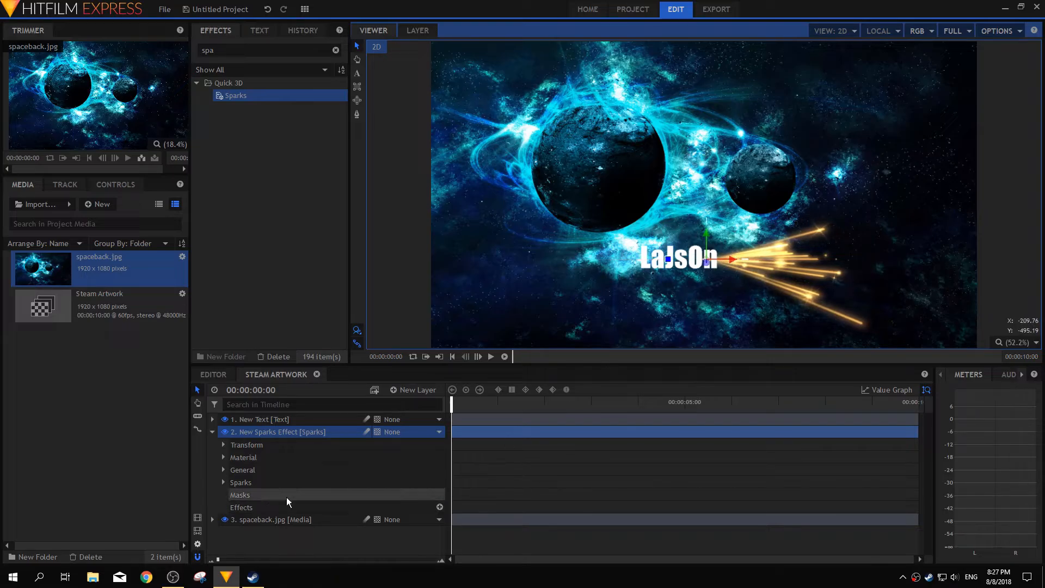
click(225, 445)
click(224, 446)
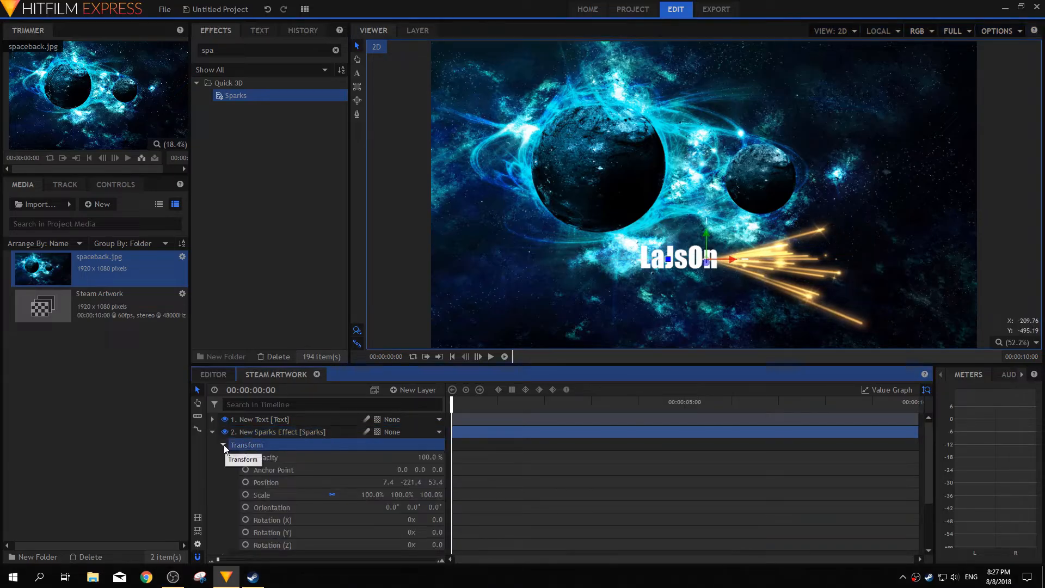
click(223, 446)
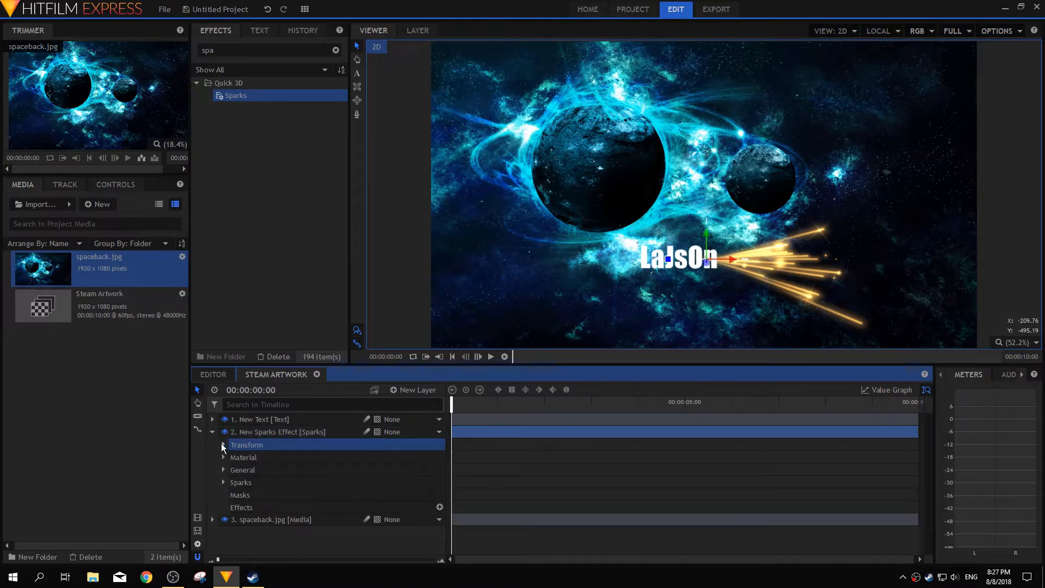
Collapse the Sparks layer's properties and duplicate the layer.
click(213, 432)
right_click(249, 433)
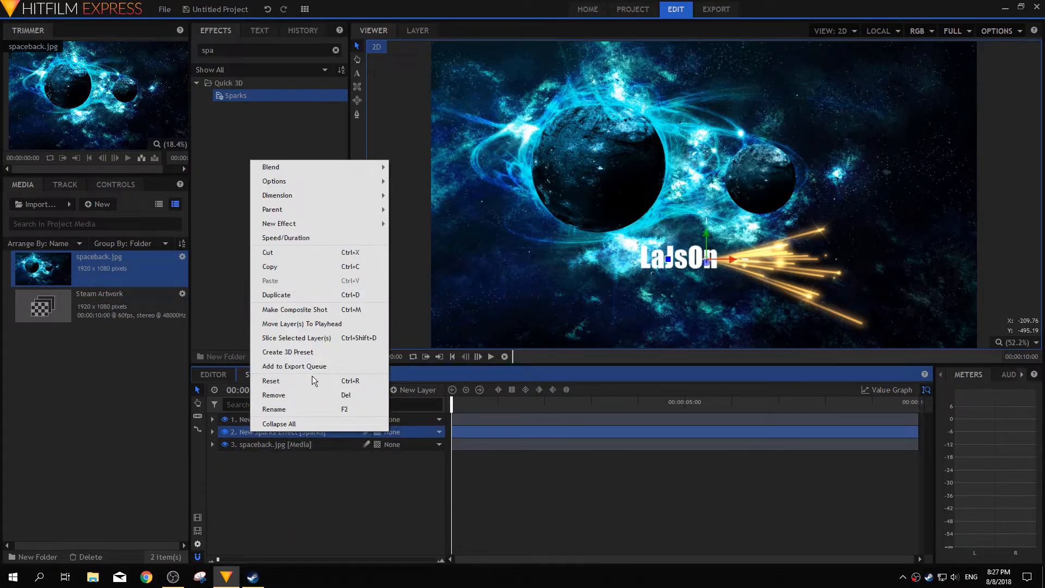
click(301, 270)
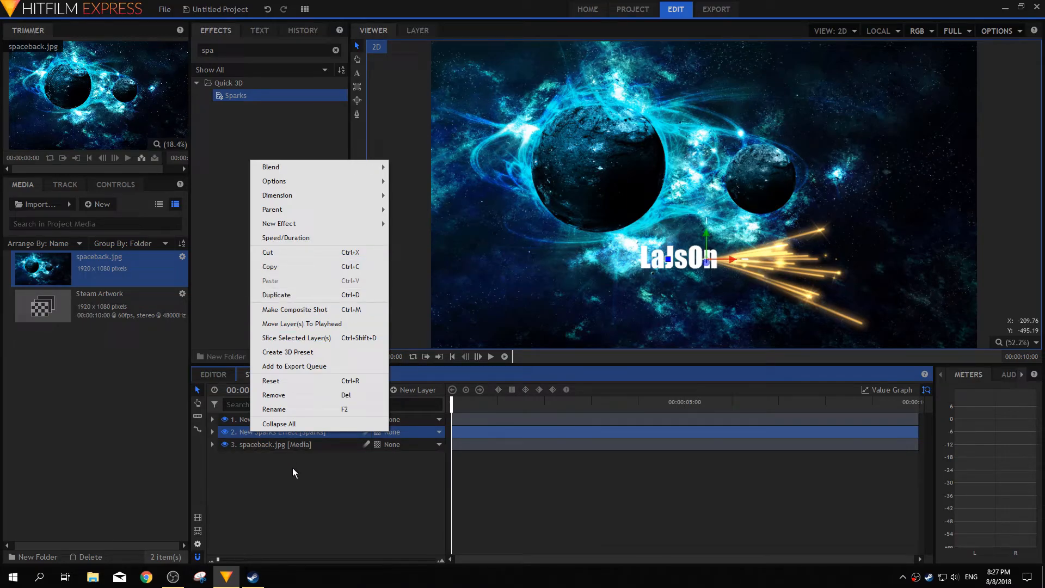
right_click(262, 433)
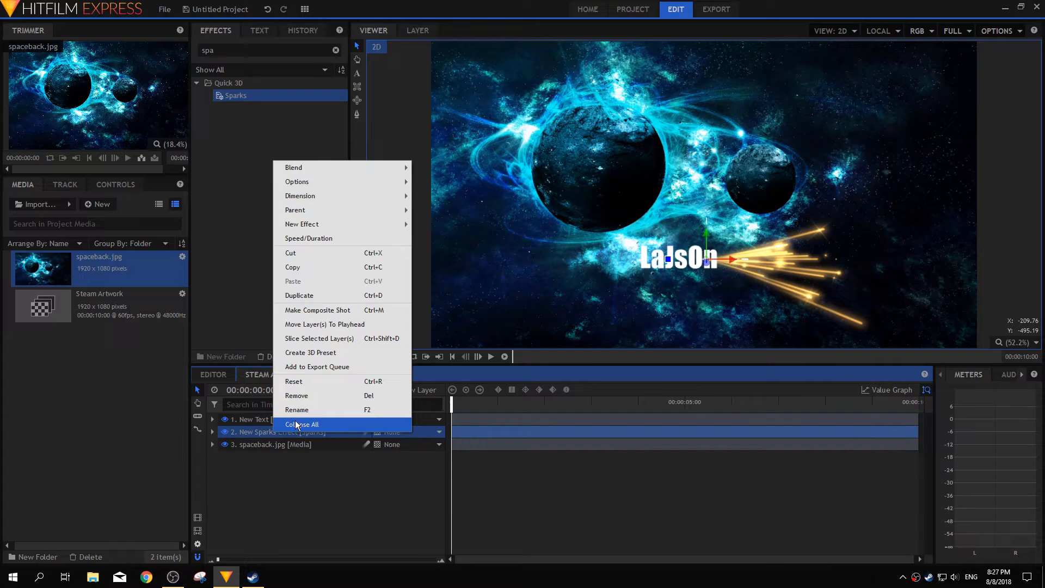
click(358, 294)
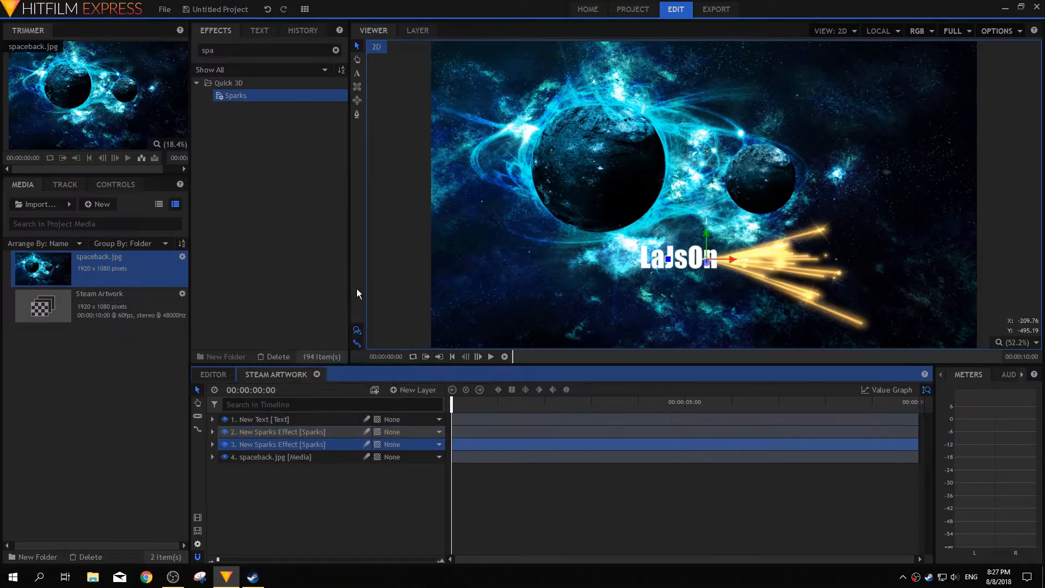
Rotate the lower Sparks copy about 180° so it sprays away from the text, and place it at the start of LaJsOn.
click(303, 446)
click(301, 433)
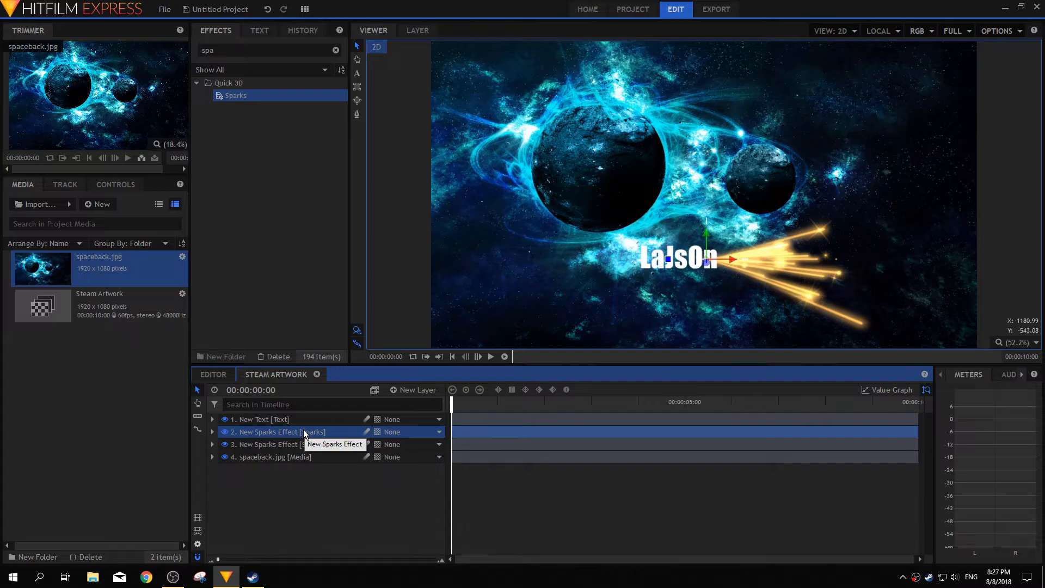
click(312, 445)
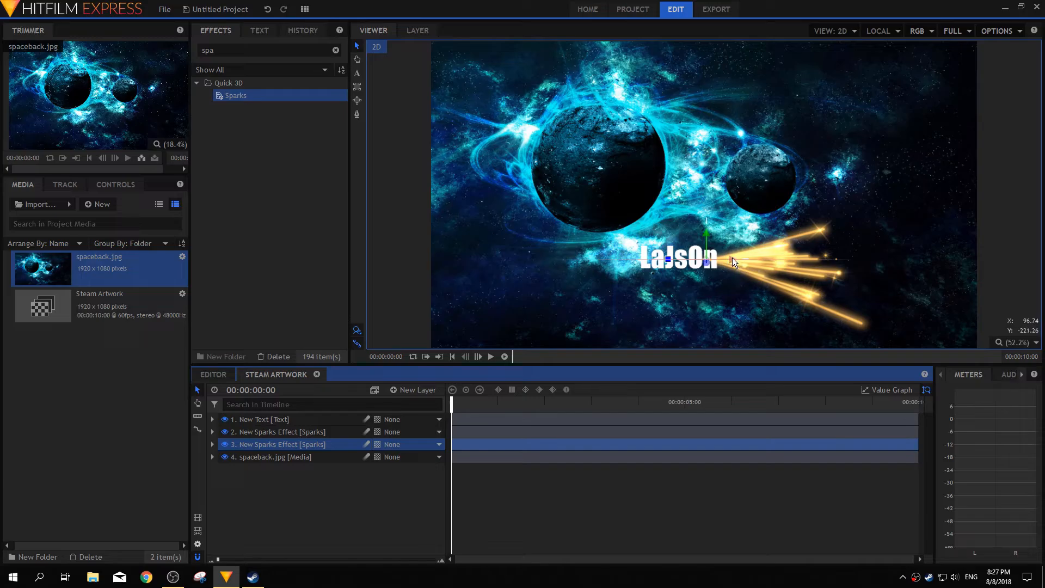
drag(733, 257, 574, 249)
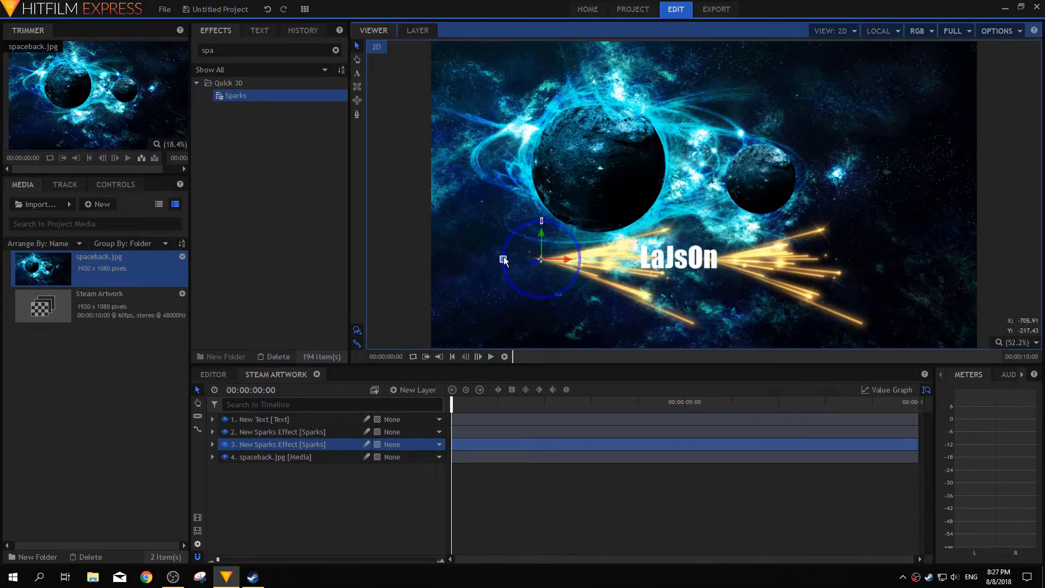
mouse_move(502, 259)
mouse_down()
mouse_move(717, 244)
mouse_move(678, 272)
mouse_move(651, 269)
mouse_up()
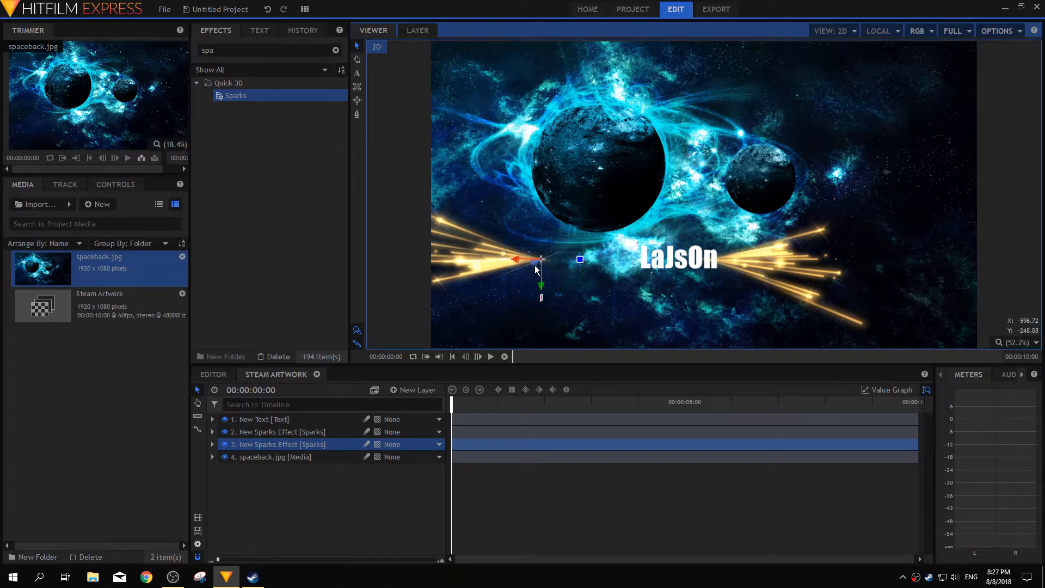
drag(535, 266, 647, 259)
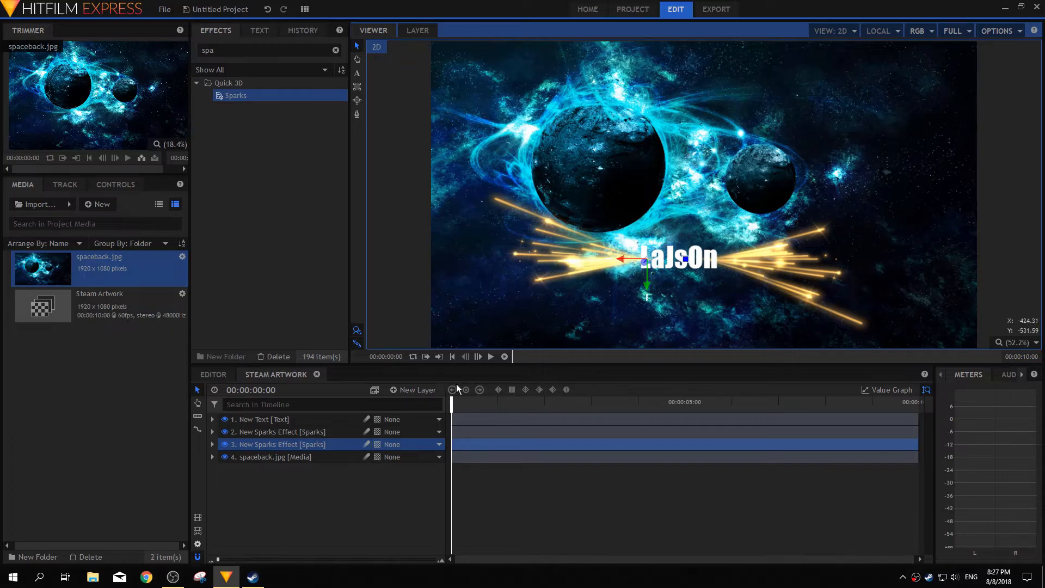
Play the composite to preview both sparks, clear the effects search, and return the playhead to 00:00:00:00.
click(490, 357)
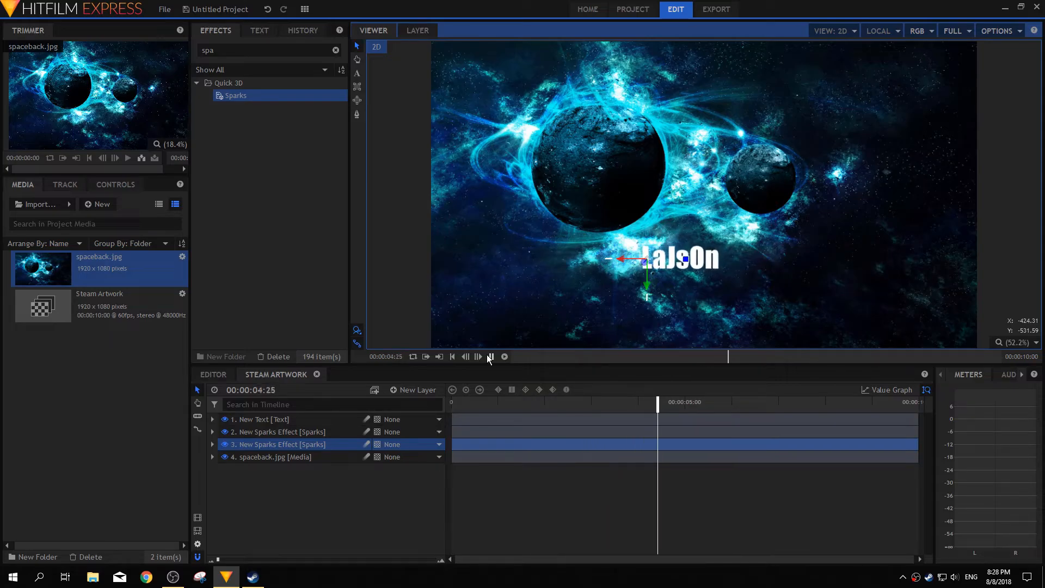
click(489, 357)
click(335, 50)
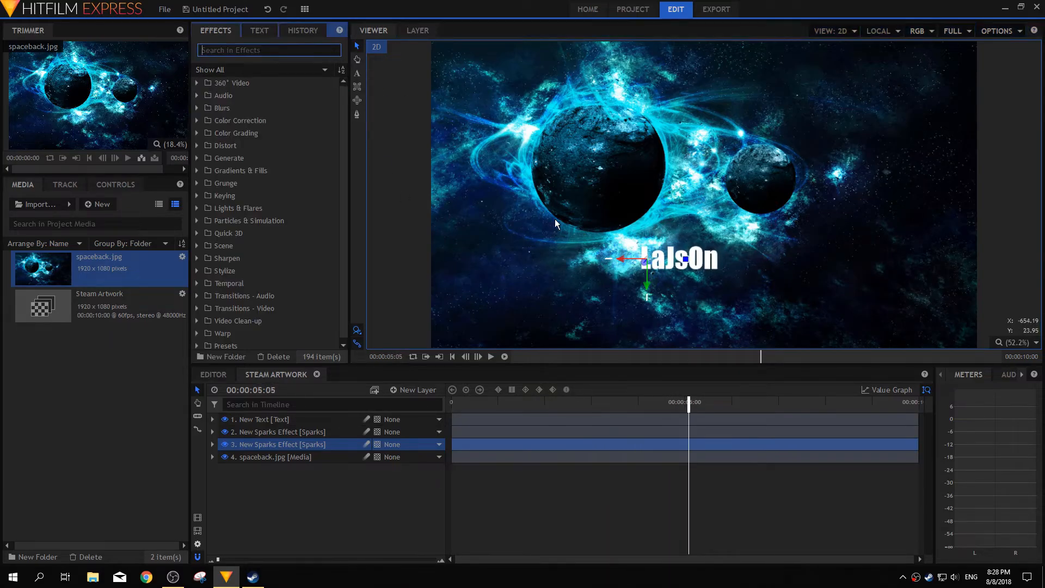
drag(688, 403, 559, 405)
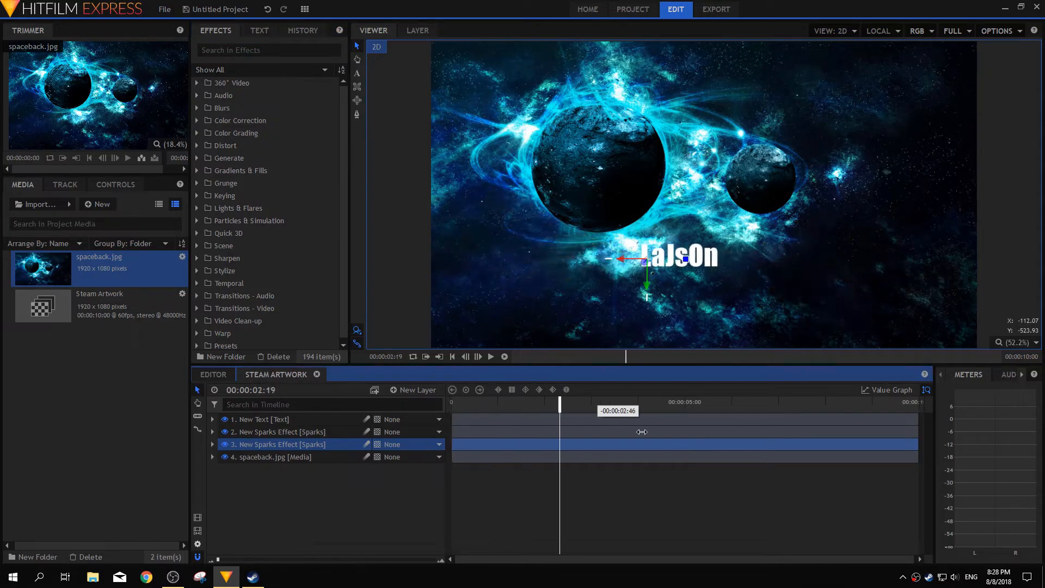
drag(641, 432, 406, 430)
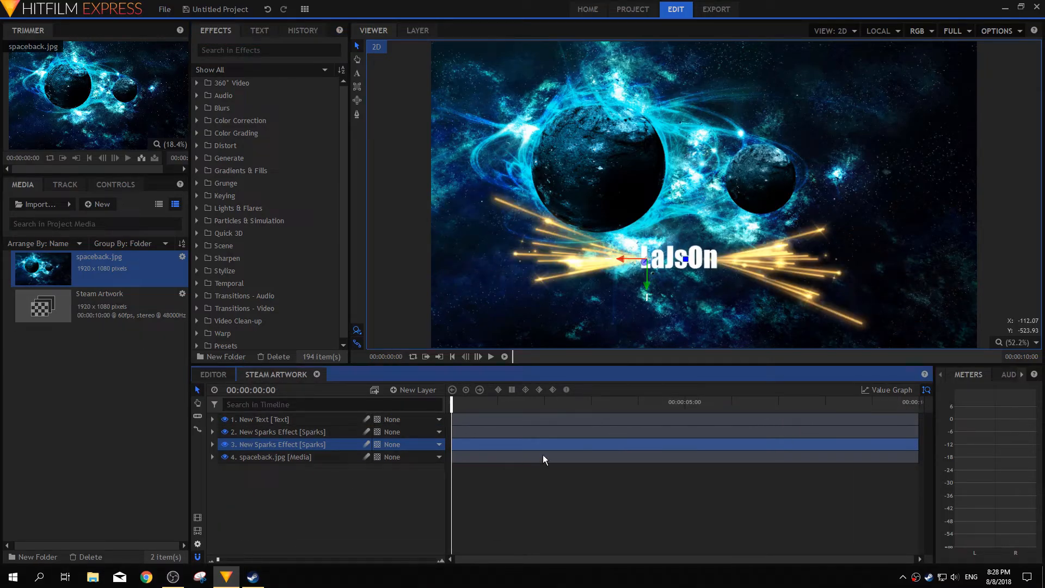
drag(452, 403, 449, 430)
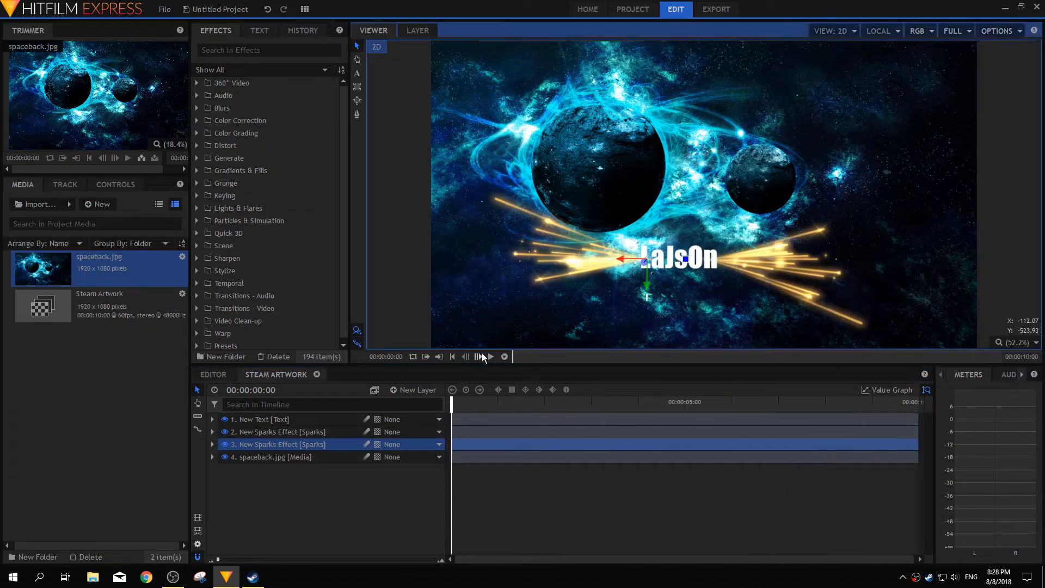
Add the Steam Artwork composite to the export queue, check its task in the queue, and go to the home screen.
click(199, 532)
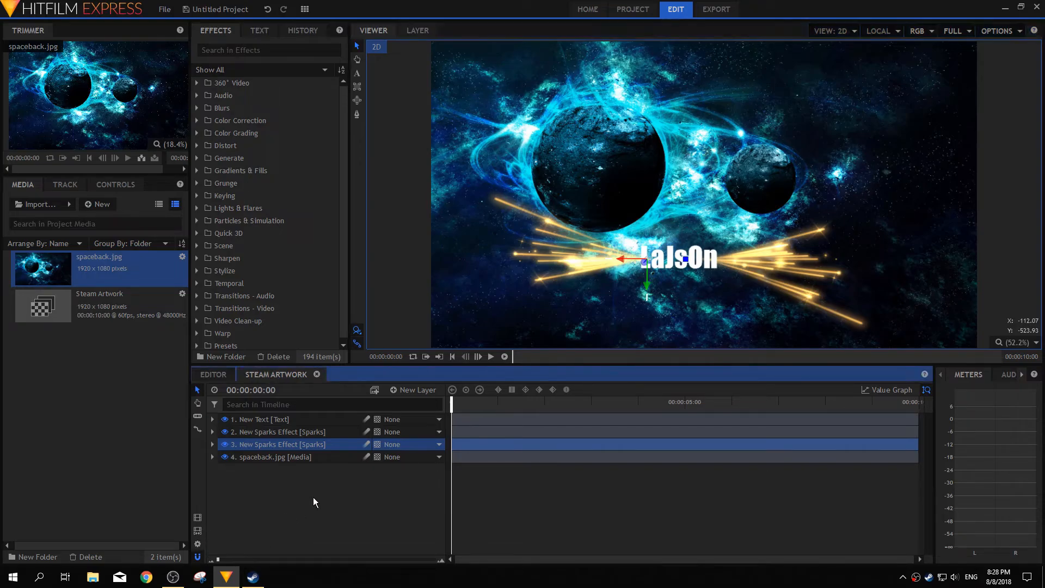
click(714, 10)
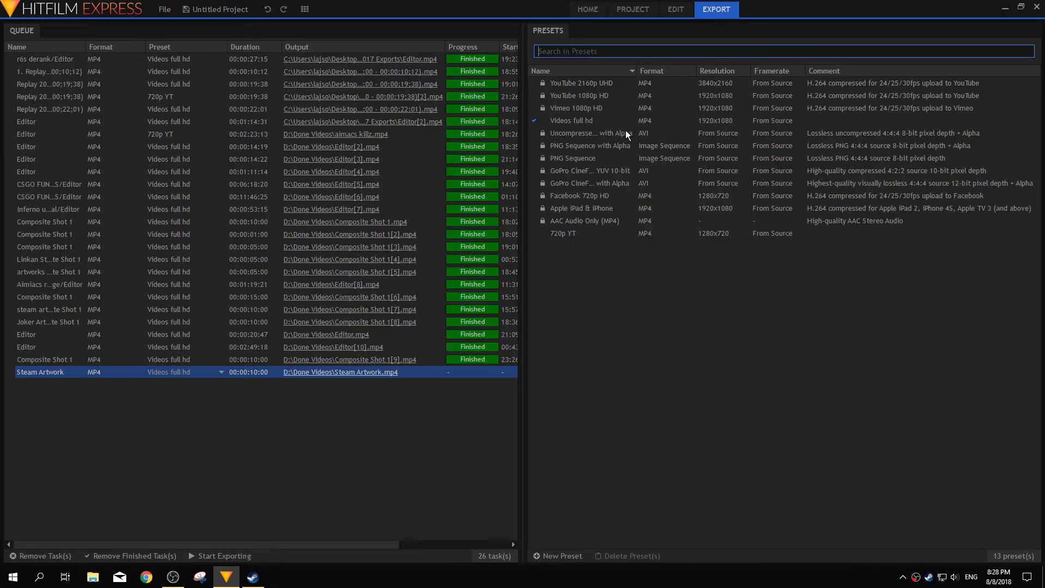
right_click(210, 371)
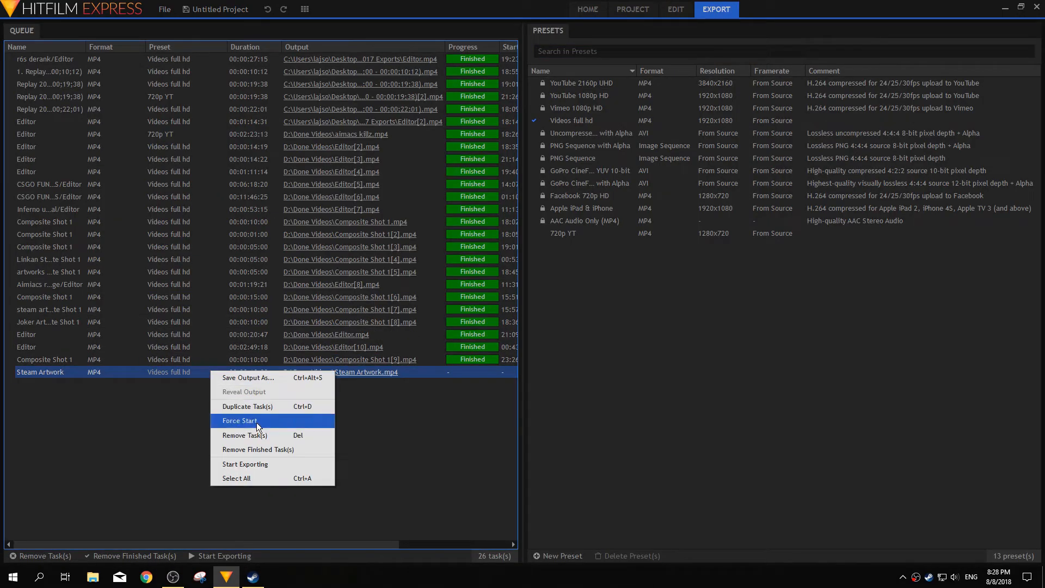
click(456, 407)
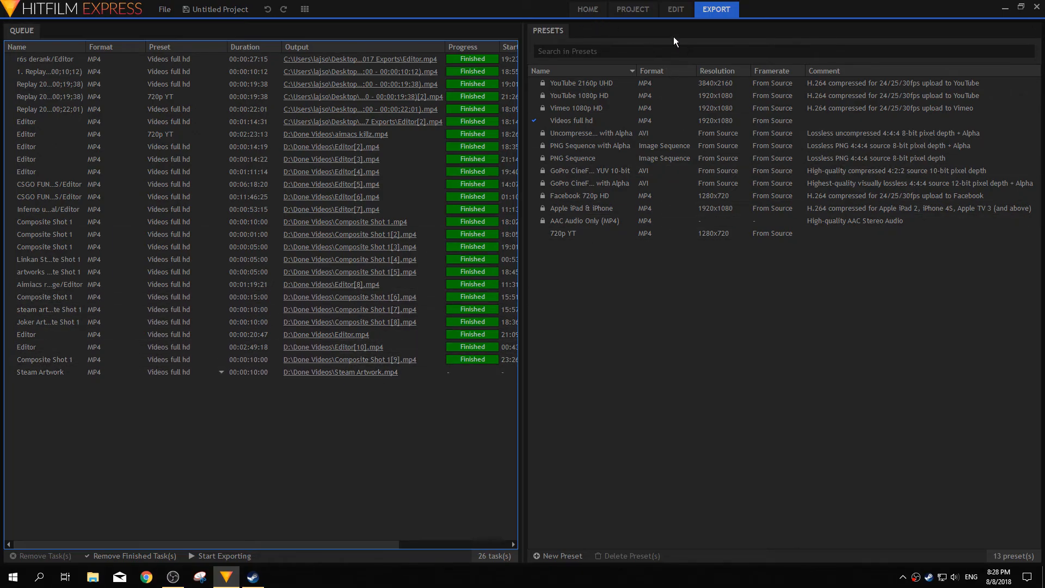
click(588, 9)
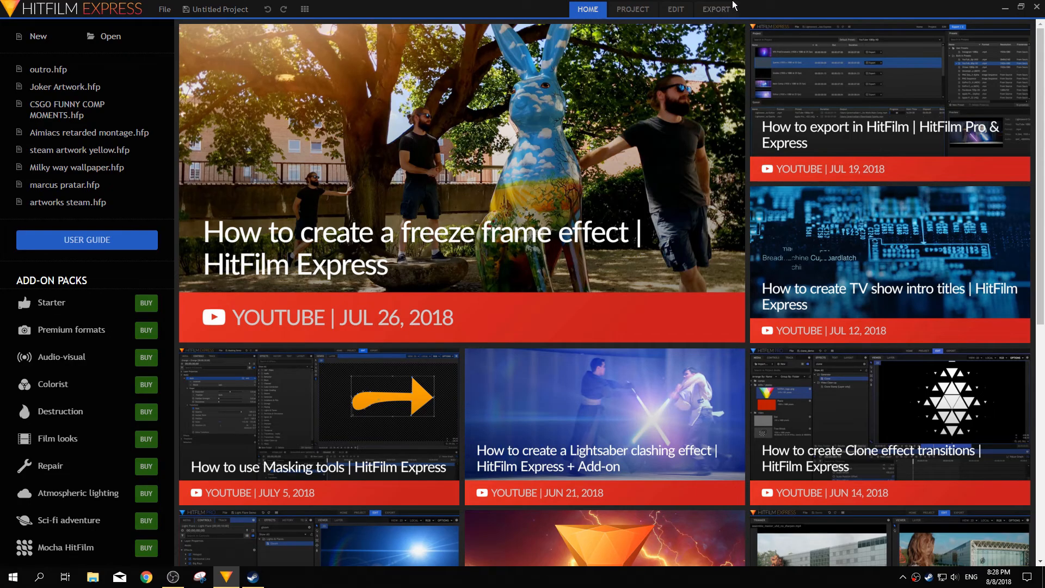